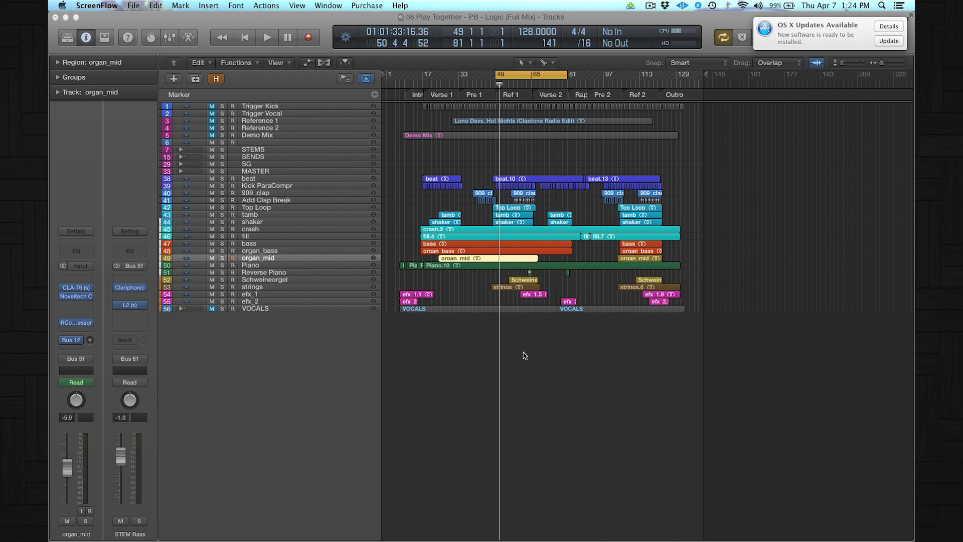
# Step: Bring the Logic project forward, open the Mixer and select the SUBMASTER channel strip
pyautogui.click(535, 413)
pyautogui.press('x')
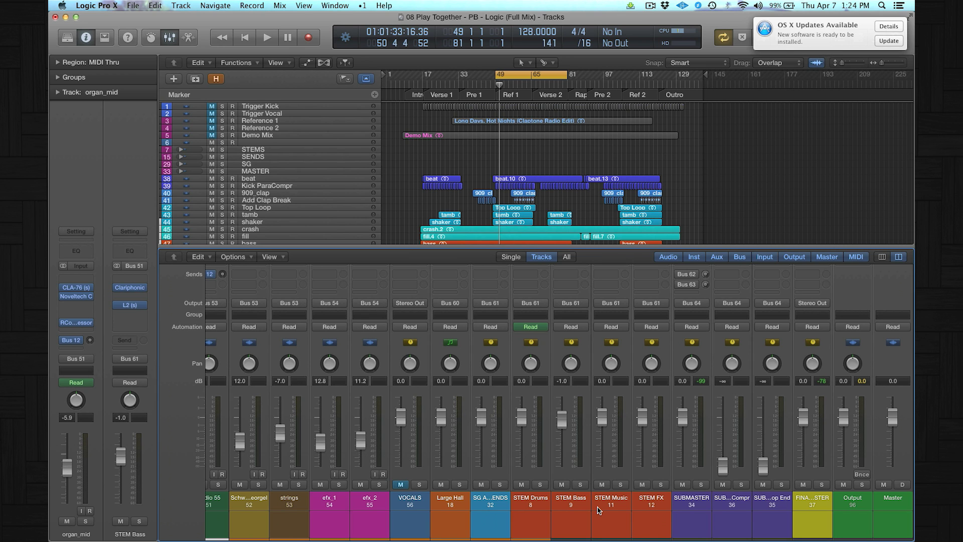
pyautogui.click(690, 503)
pyautogui.scroll(4, 690, 503)
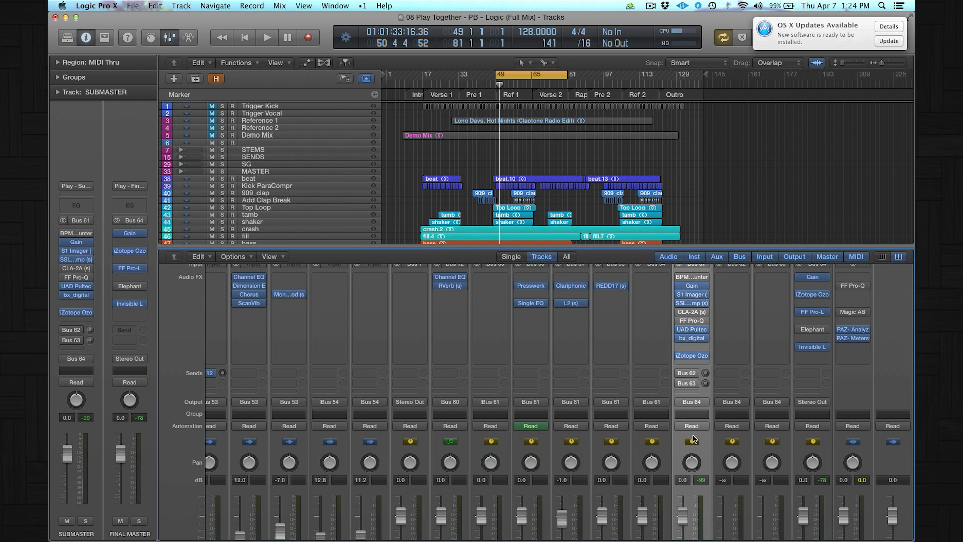
pyautogui.scroll(-4, 692, 439)
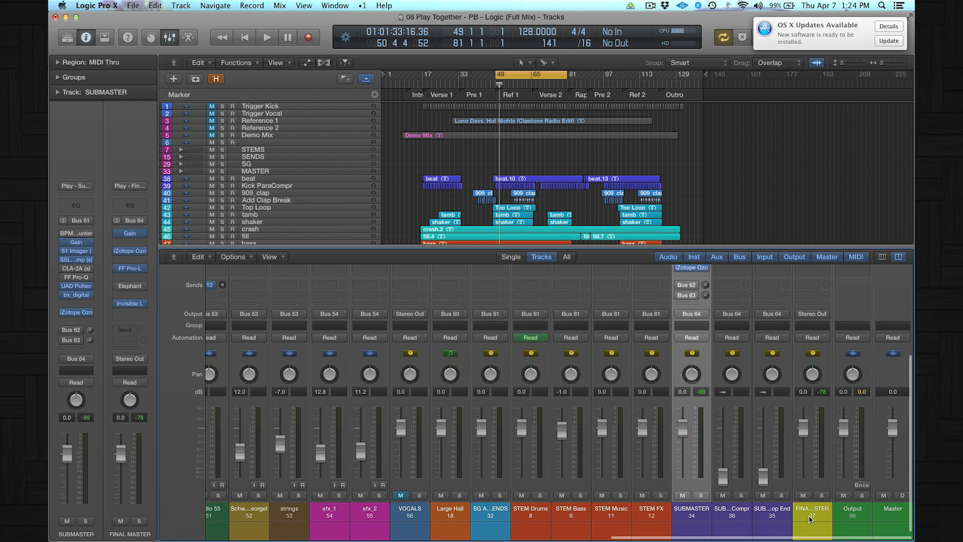
# Step: Select the FINAL MASTER strip and bypass its last plug-in insert
pyautogui.click(808, 516)
pyautogui.scroll(6, 812, 451)
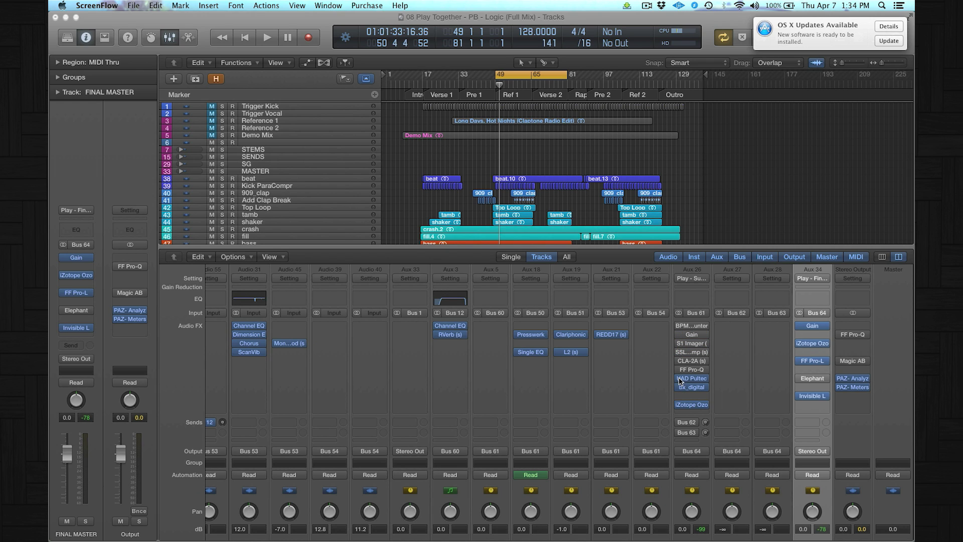
pyautogui.click(800, 398)
# Step: Bypass the FF Pro-L, iZotope and Gain plug-ins on FINAL MASTER
pyautogui.click(801, 360)
pyautogui.click(801, 344)
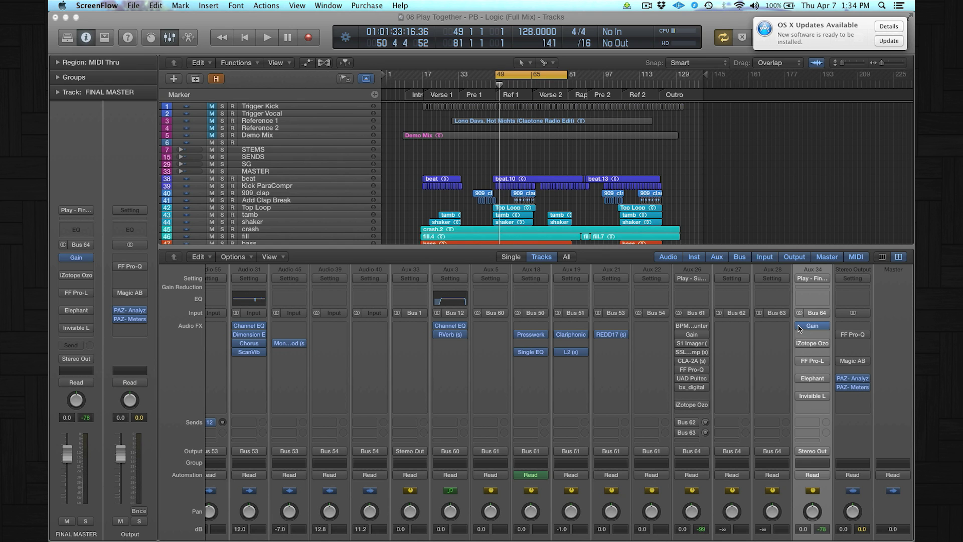
pyautogui.click(800, 326)
# Step: Enlarge the mixer to show the faders, start playback, and shorten the cycle to end at bar 77
pyautogui.moveTo(737, 247); pyautogui.dragTo(727, 146)
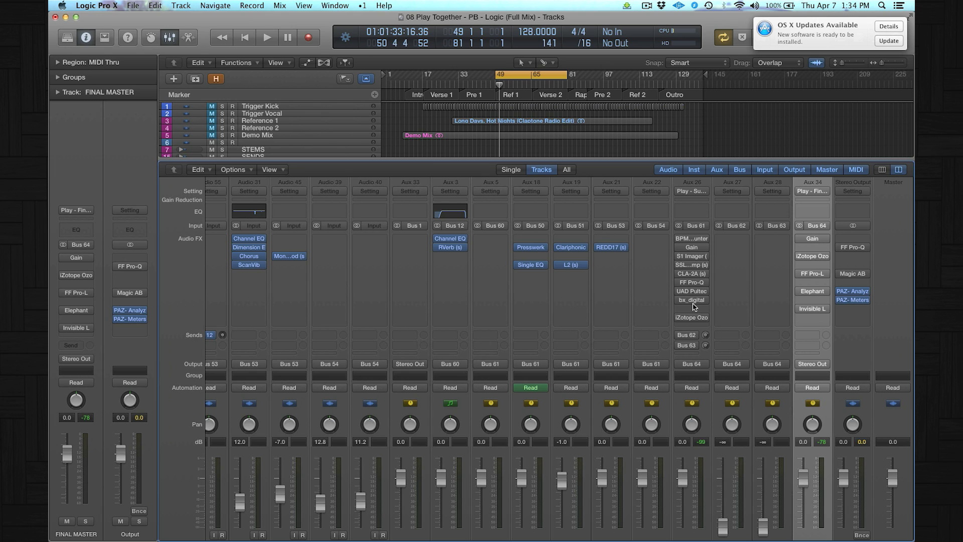
pyautogui.press('space')
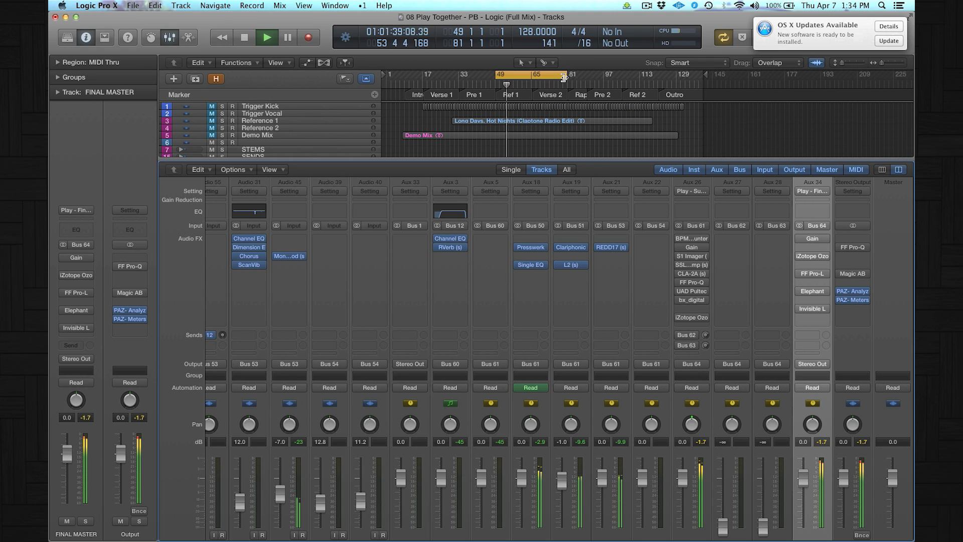
pyautogui.moveTo(565, 81); pyautogui.dragTo(531, 82)
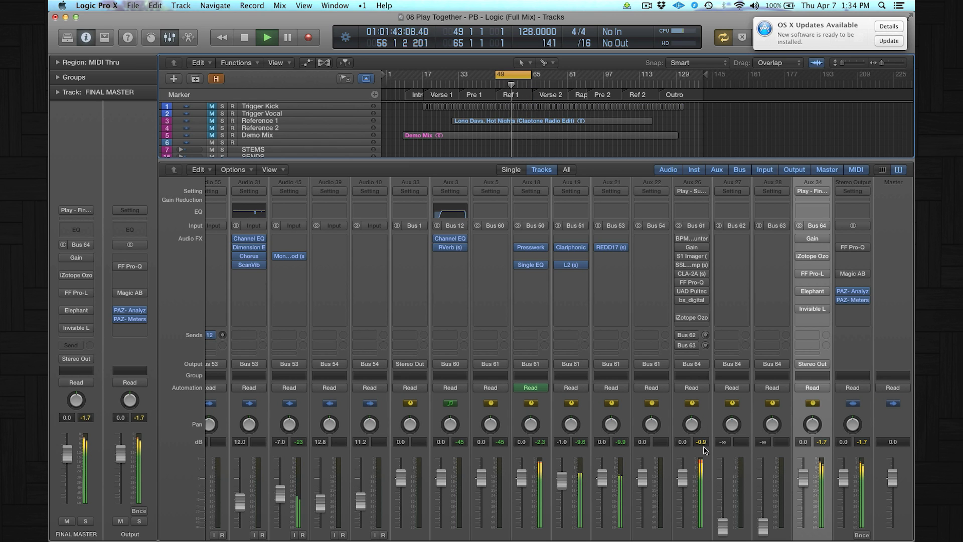
# Step: Stop playback and open the SUBMASTER's Gain plug-in showing -3.0 dB
pyautogui.press('space')
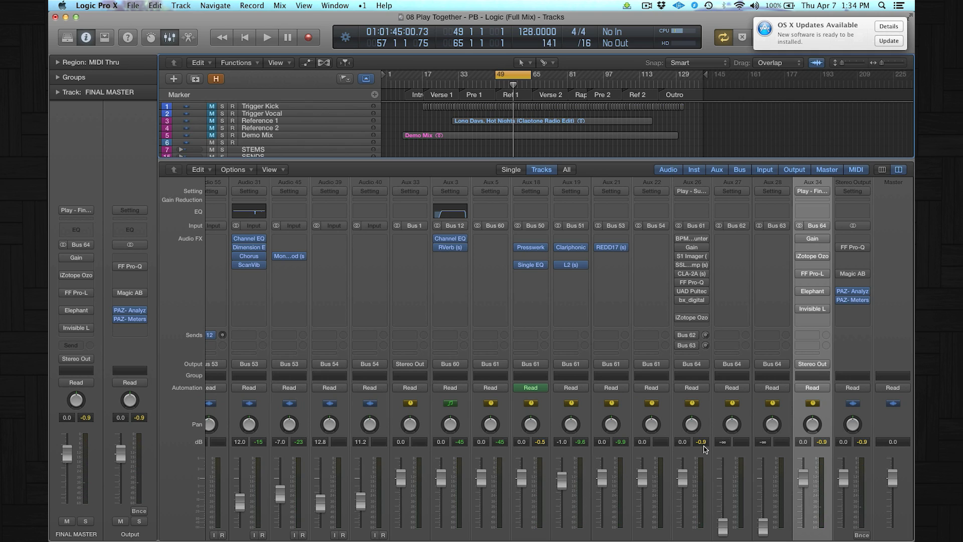
pyautogui.moveTo(678, 249)
pyautogui.click(690, 247)
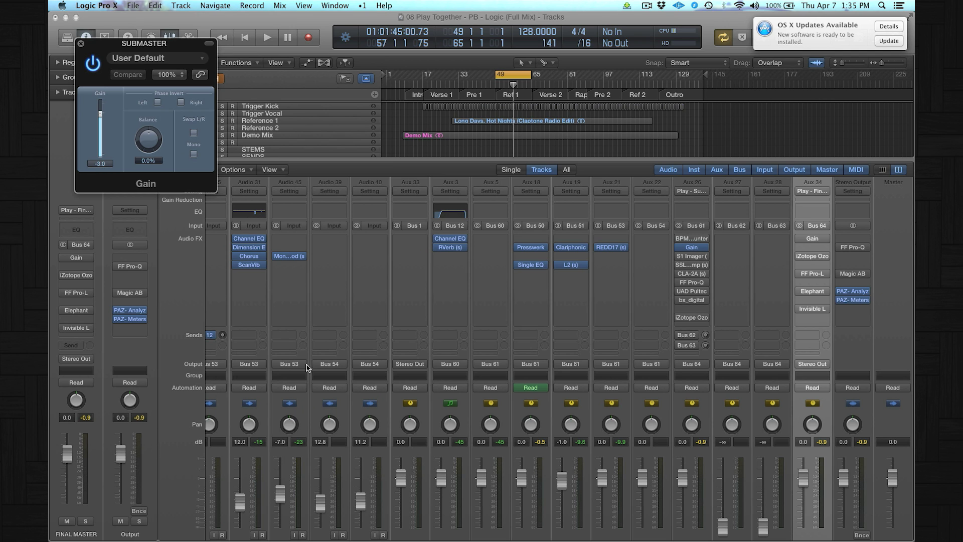
# Step: Play a stretch of the mix with the SUBMASTER at -3 dB gain, then stop
pyautogui.press('space')
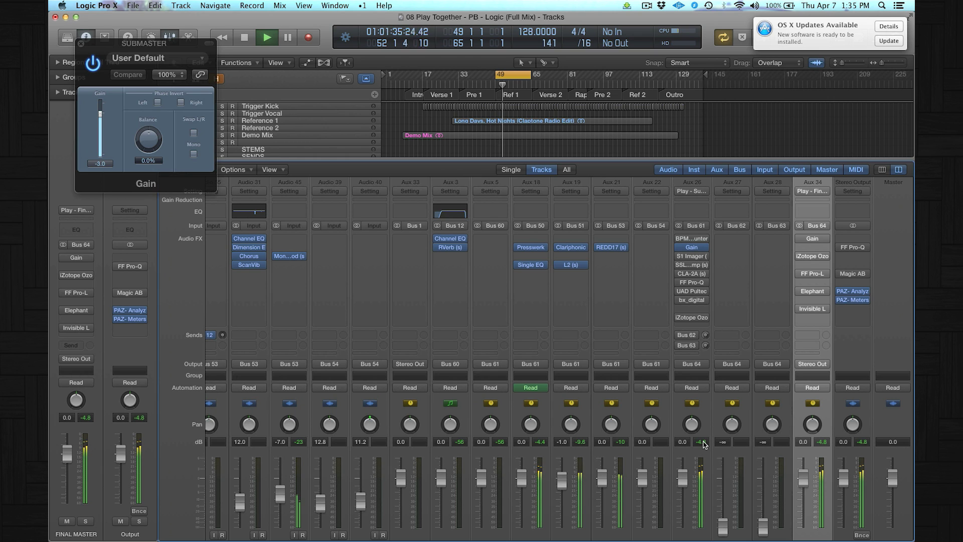
pyautogui.press('space')
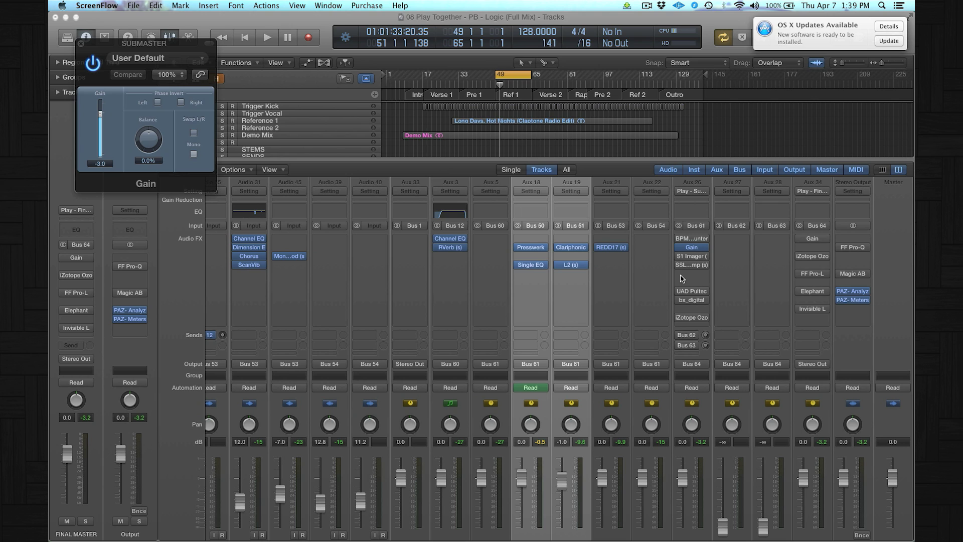
# Step: Open the SUBMASTER's S1 Imager, select the Large Hall aux and start playback
pyautogui.click(690, 258)
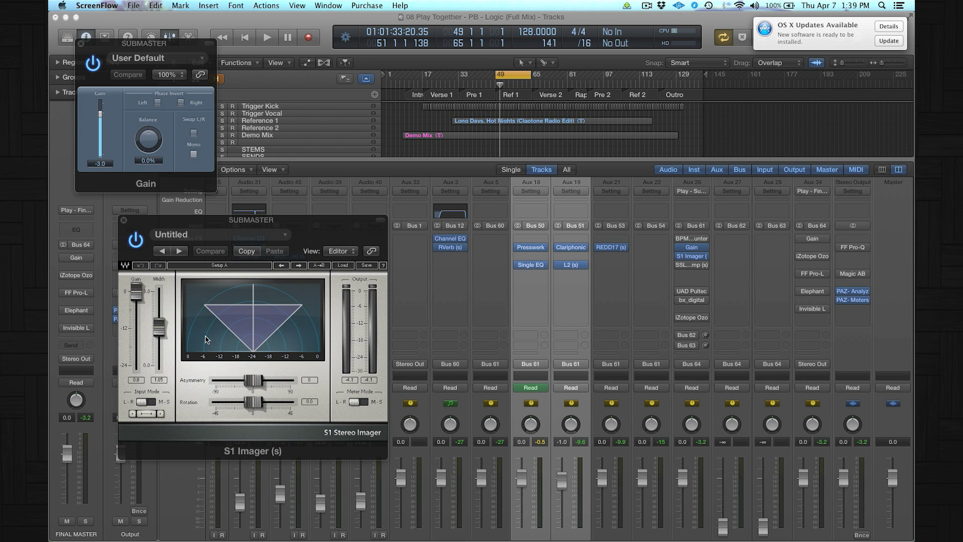
pyautogui.click(468, 182)
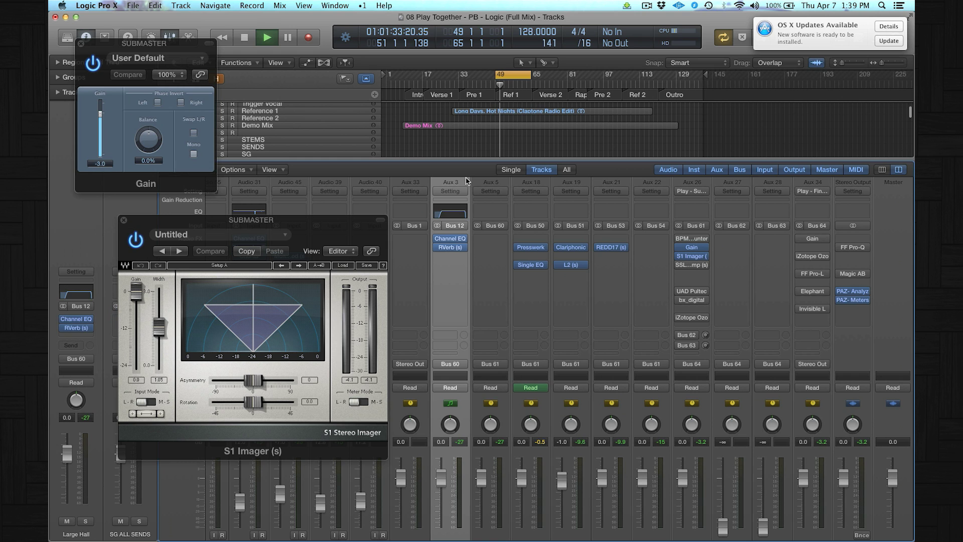
pyautogui.press('space')
# Step: Reselect SUBMASTER and switch the S1 Imager off and back on to compare
pyautogui.scroll(-3, 678, 427)
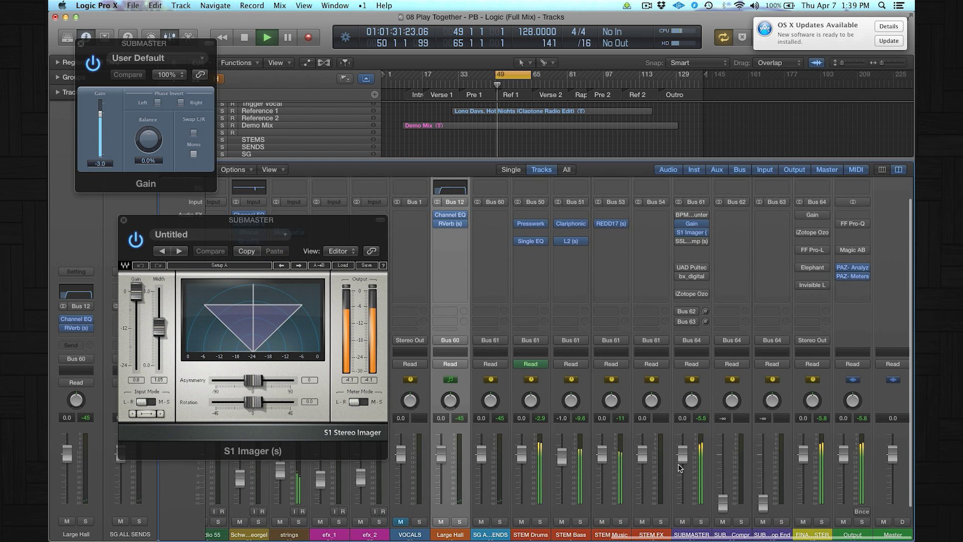
pyautogui.click(692, 528)
pyautogui.scroll(2, 428, 333)
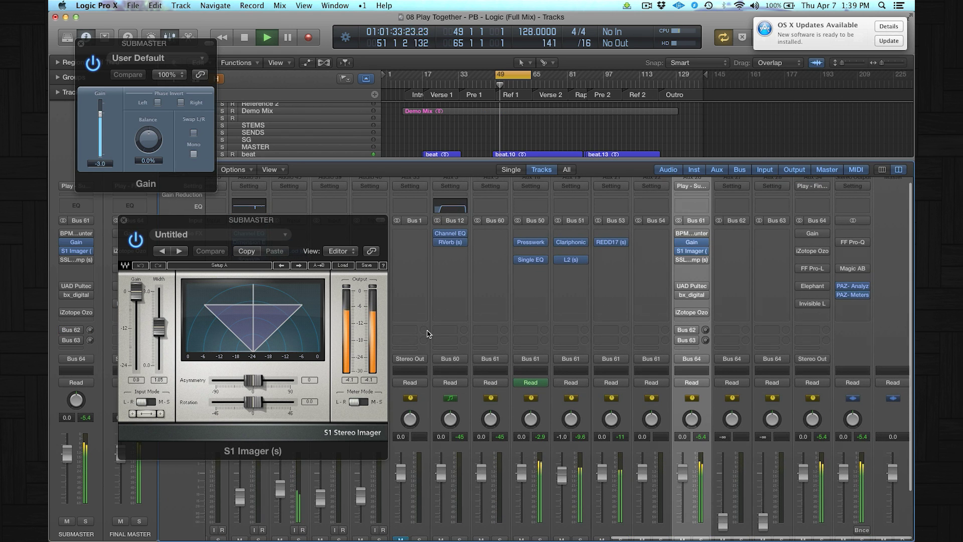
pyautogui.click(135, 240)
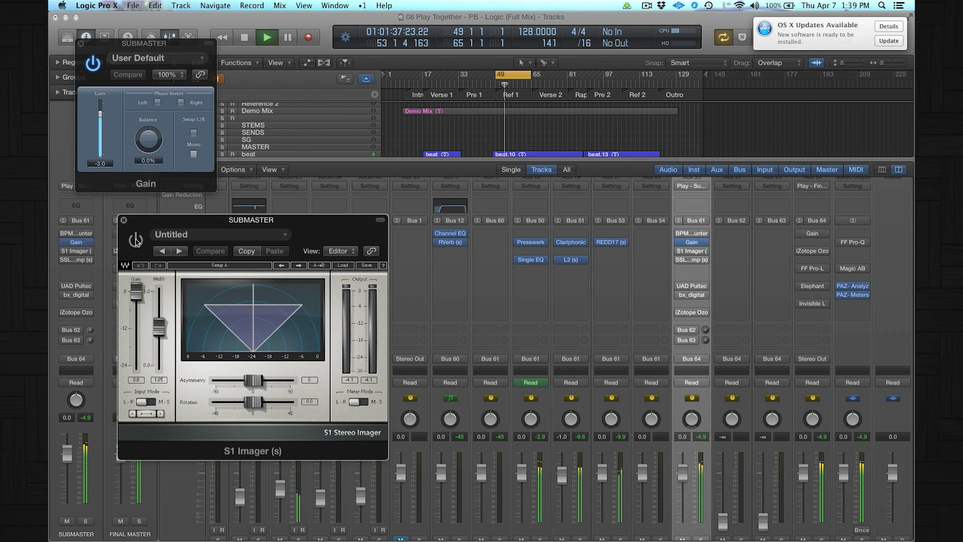
pyautogui.click(135, 241)
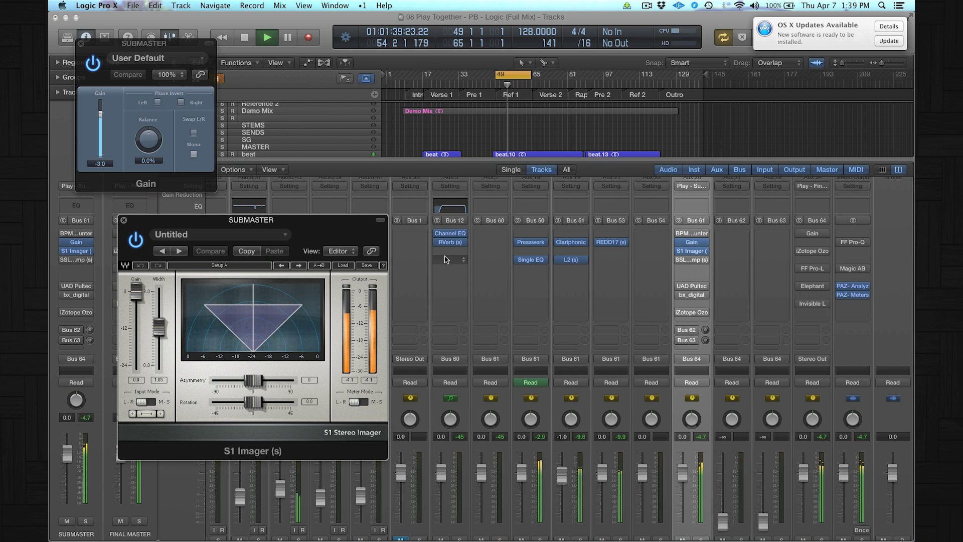
# Step: Open the SUBMASTER's SSL bus compressor and move it and the S1 Imager window left
pyautogui.click(691, 259)
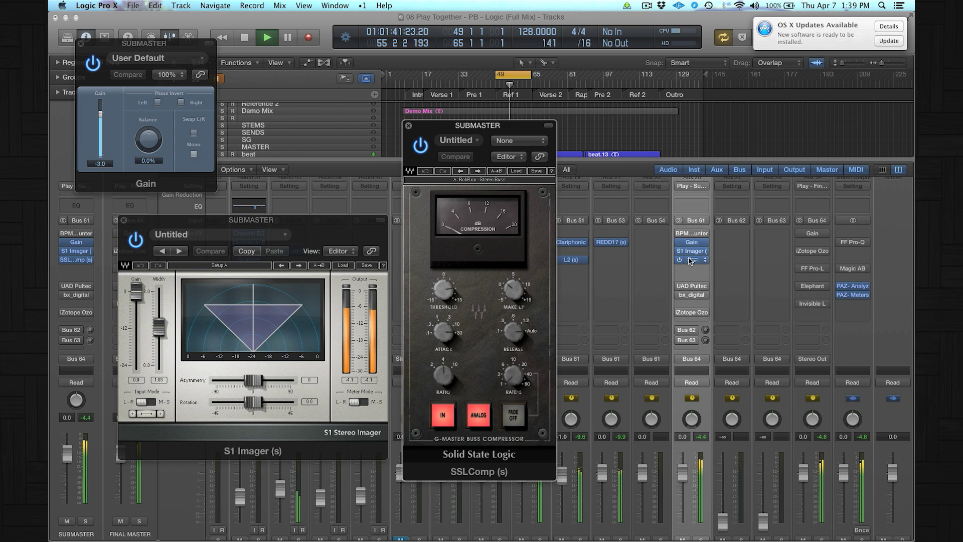
pyautogui.moveTo(333, 229); pyautogui.dragTo(297, 232)
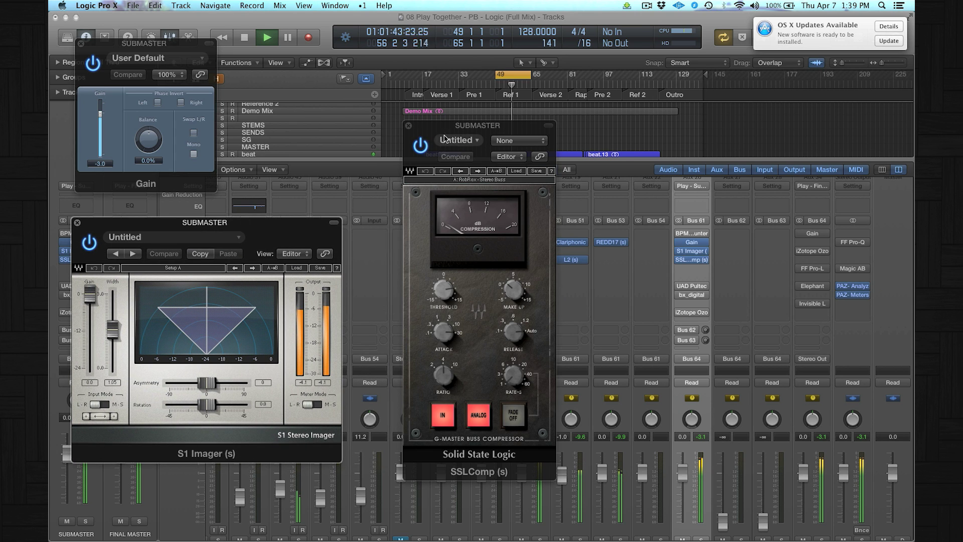
pyautogui.moveTo(445, 138); pyautogui.dragTo(414, 138)
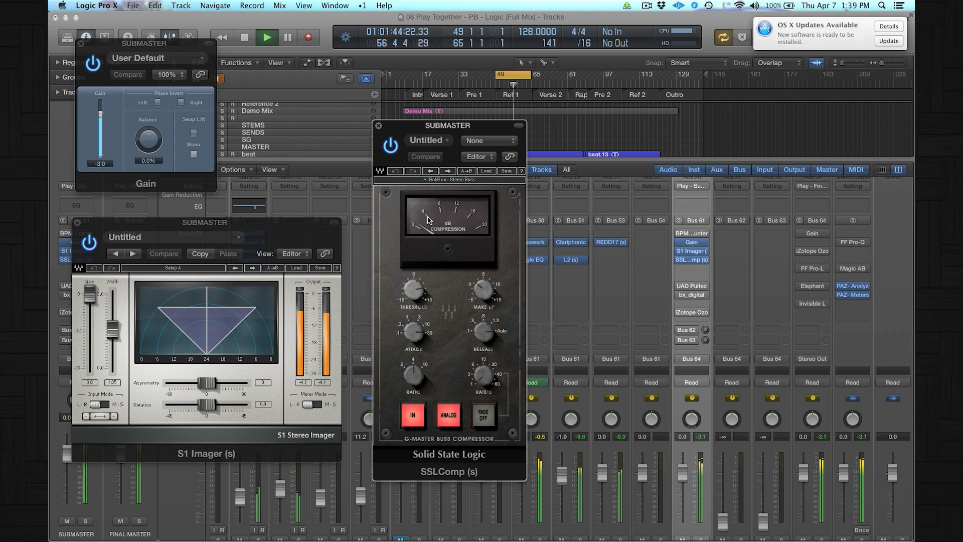
# Step: A/B the SSL compressor off and on, close it, and open the bx_digital V2 plug-in
pyautogui.click(390, 146)
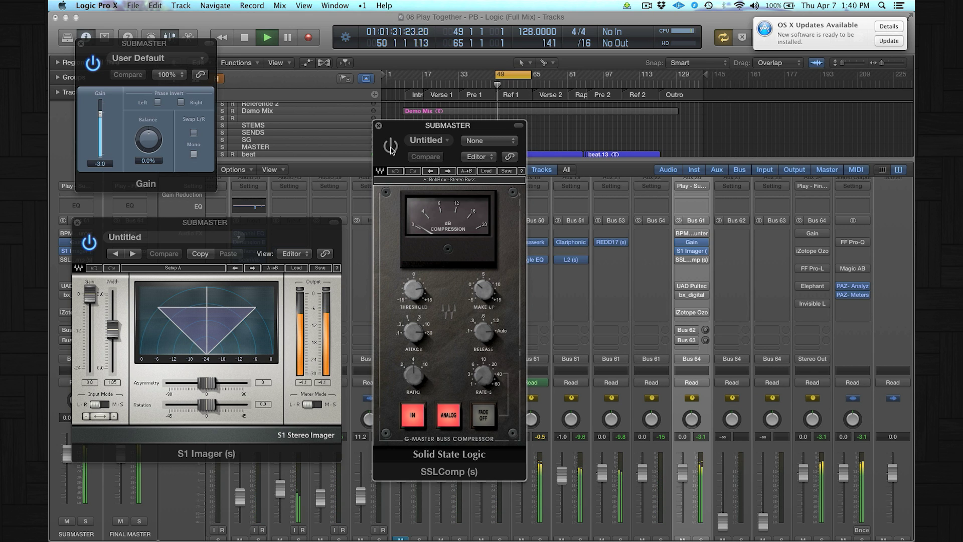
pyautogui.click(391, 145)
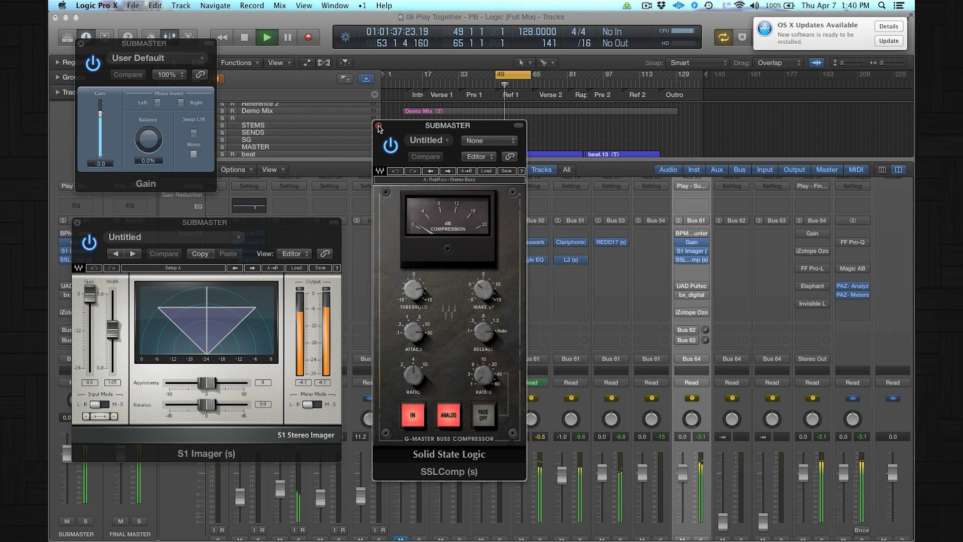
pyautogui.click(378, 128)
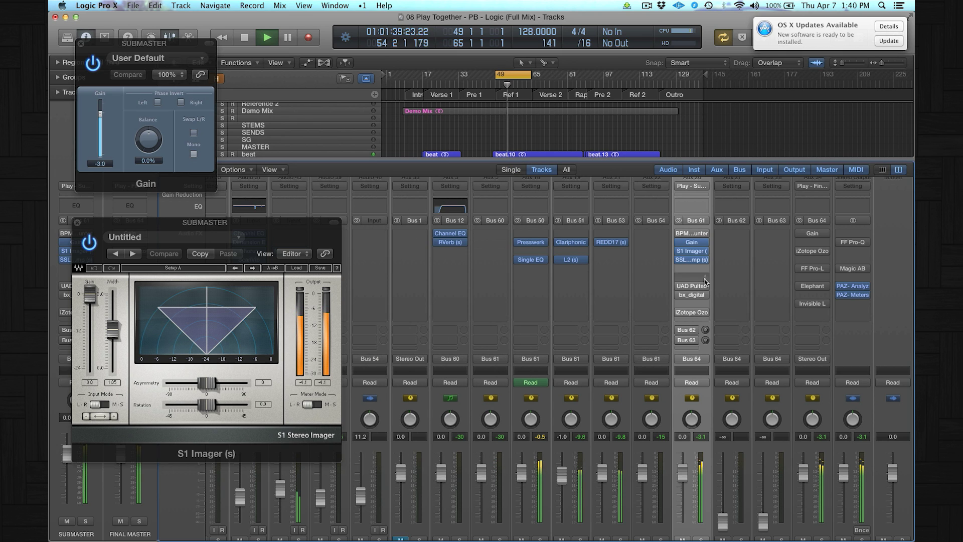
pyautogui.moveTo(683, 296)
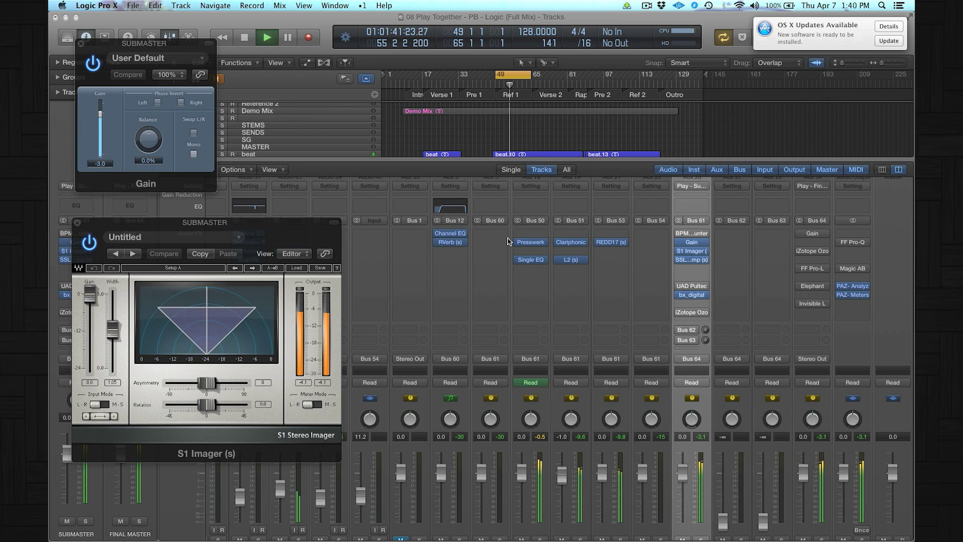
pyautogui.click(691, 294)
# Step: Move the bx_digital window aside, toggle Mono-Maker off and back on, then close it
pyautogui.moveTo(380, 178); pyautogui.dragTo(316, 107)
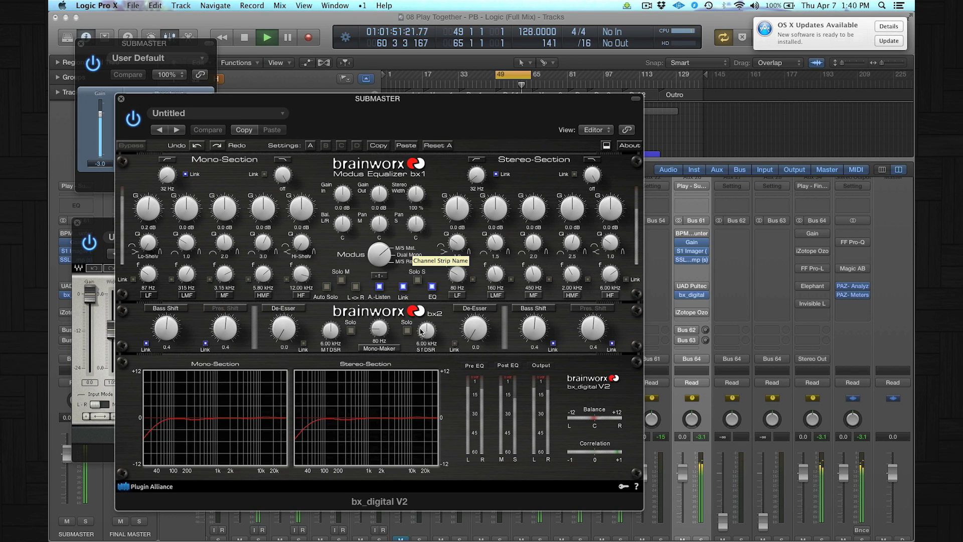
pyautogui.click(379, 349)
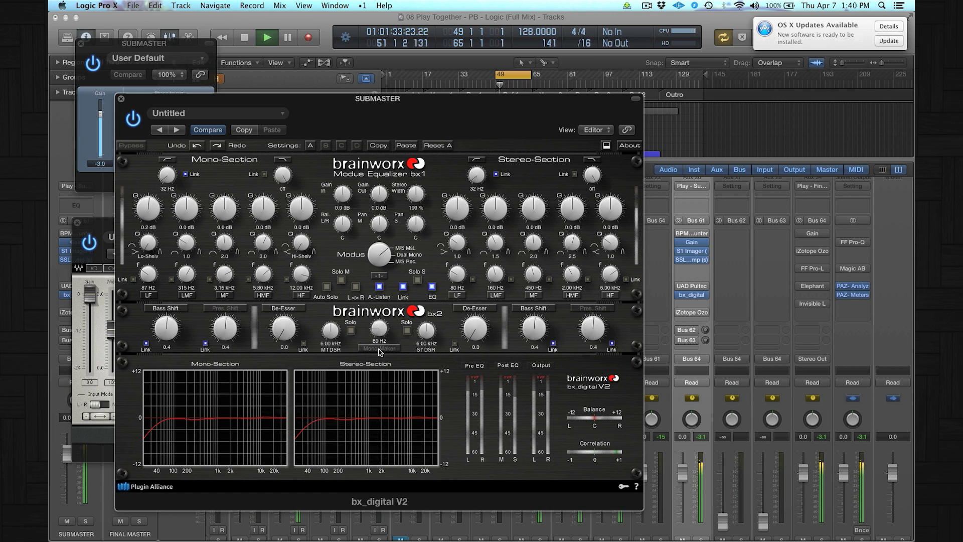
pyautogui.click(379, 349)
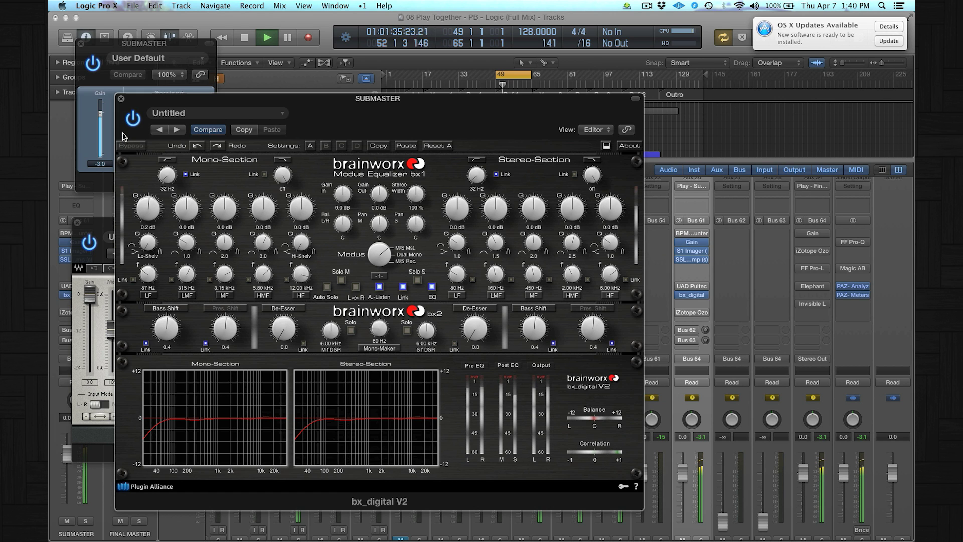
pyautogui.click(121, 100)
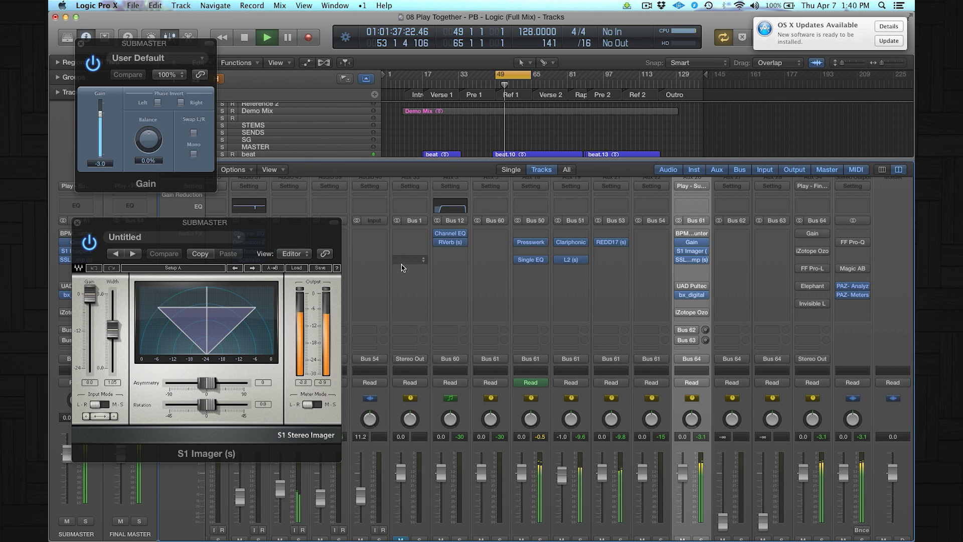
# Step: Re-enable Ozone on SUBMASTER and switch its Dynamics to stereo, then back to Mid/Side
pyautogui.click(678, 312)
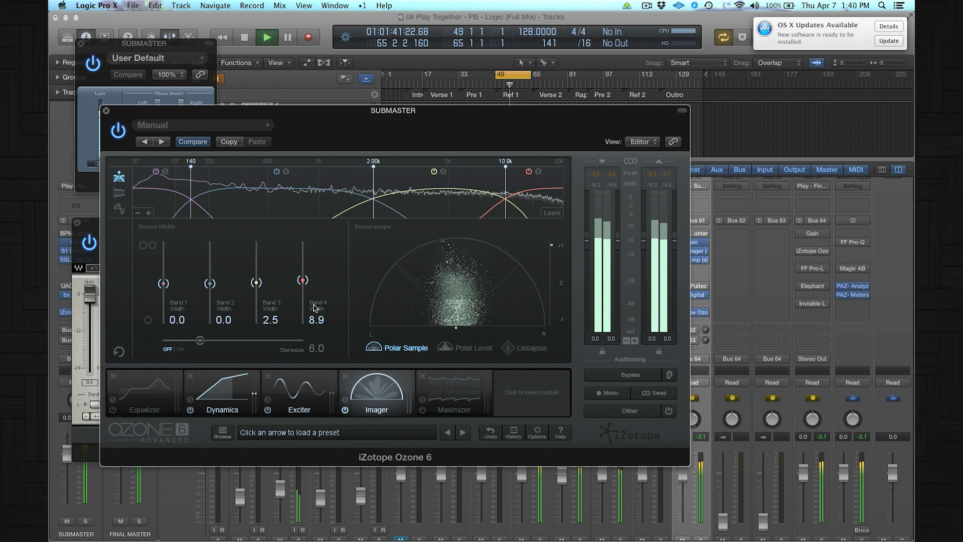
pyautogui.click(211, 387)
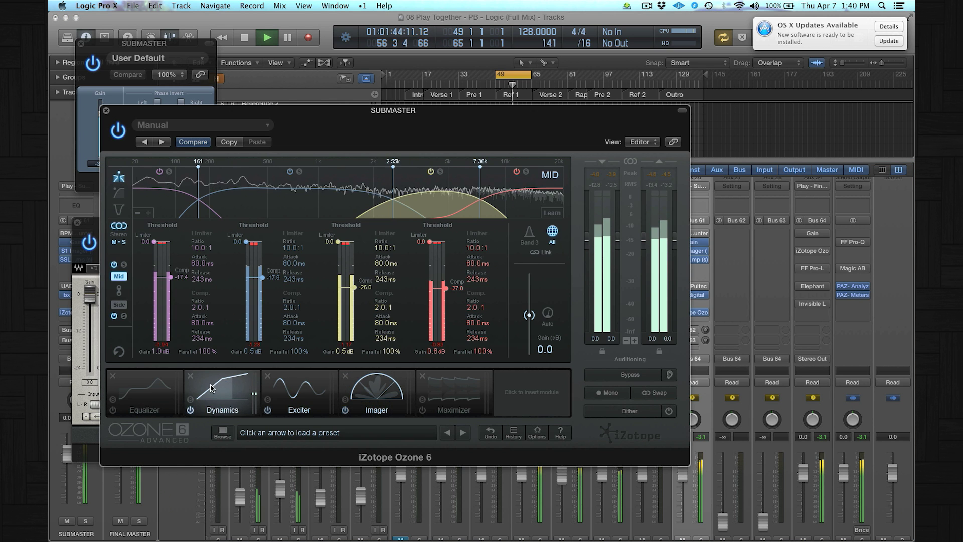
pyautogui.click(121, 239)
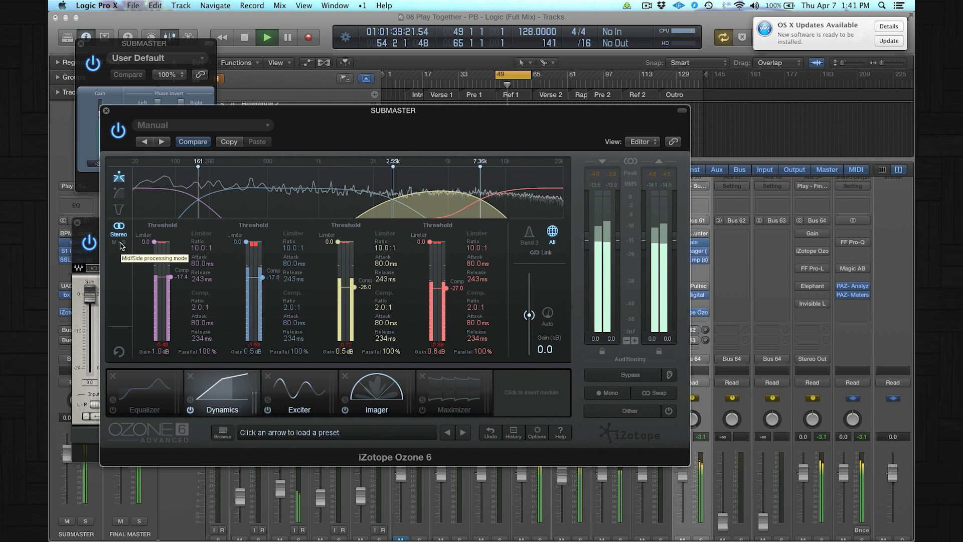
pyautogui.click(121, 242)
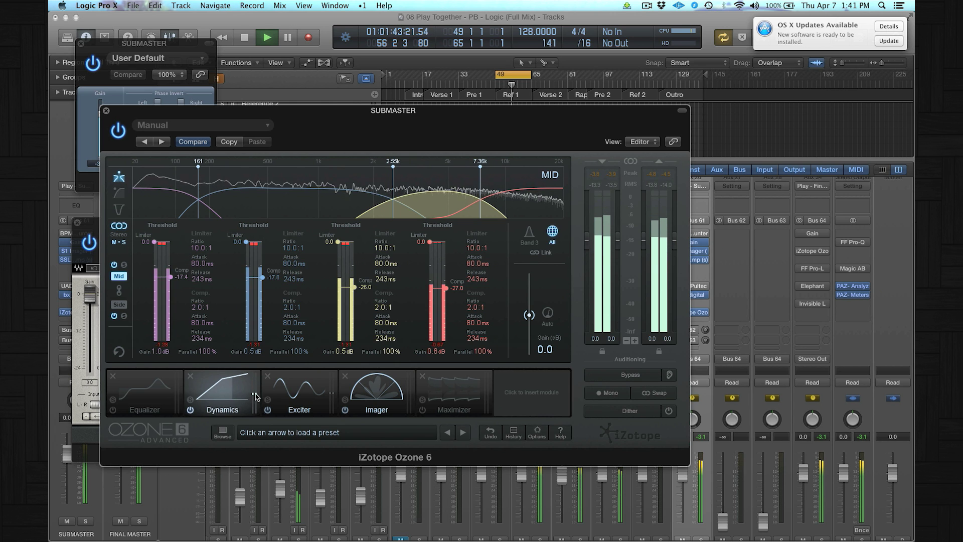
# Step: View the Exciter, dismiss the overload alert, and bypass then re-enable the Exciter
pyautogui.click(290, 396)
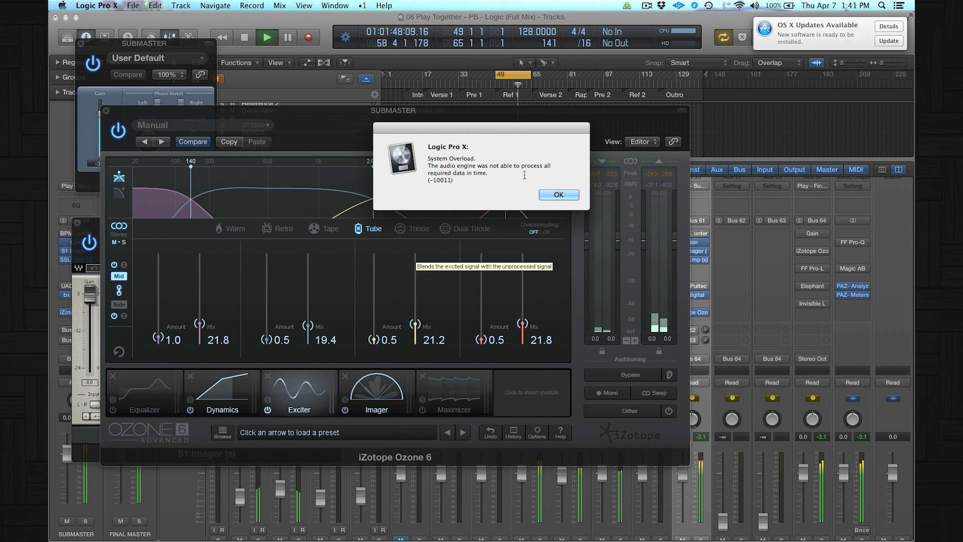
pyautogui.click(557, 194)
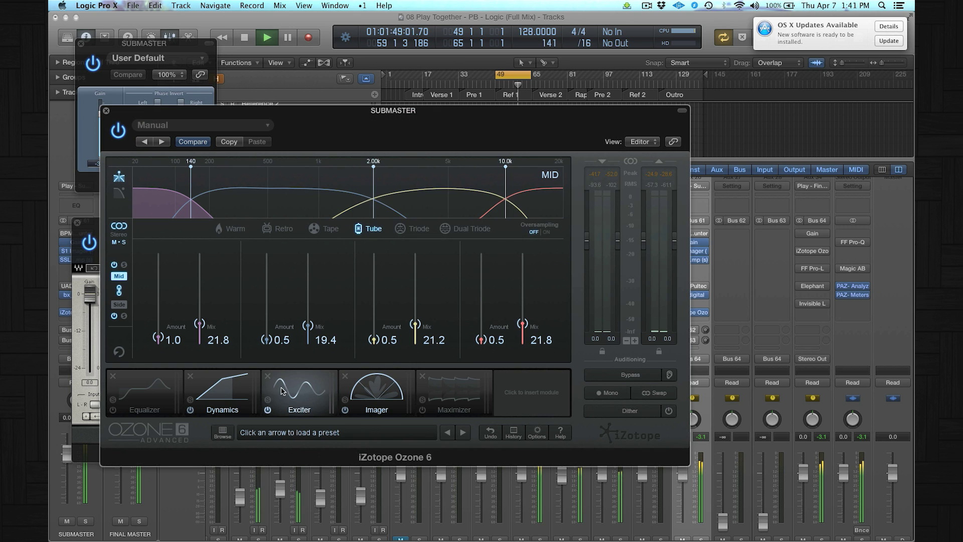
pyautogui.click(268, 410)
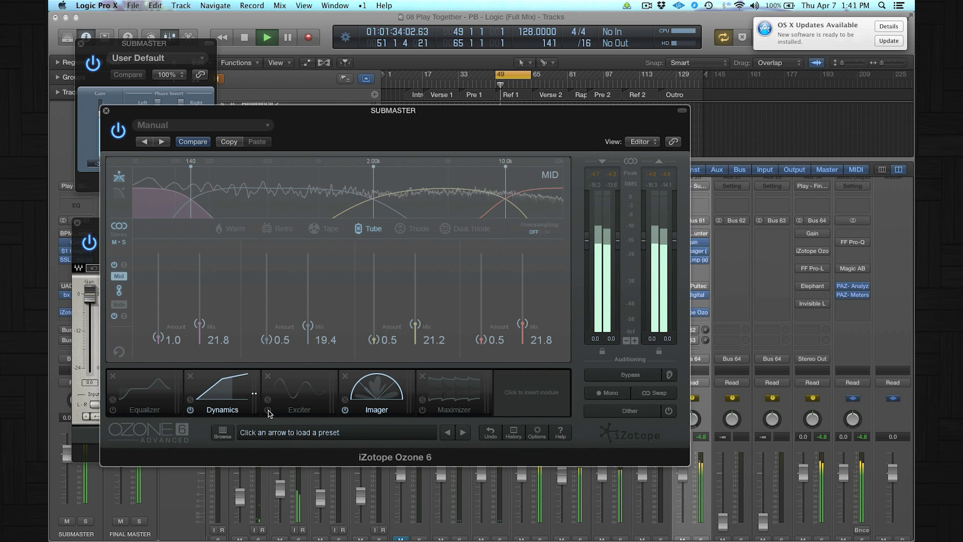
pyautogui.click(269, 411)
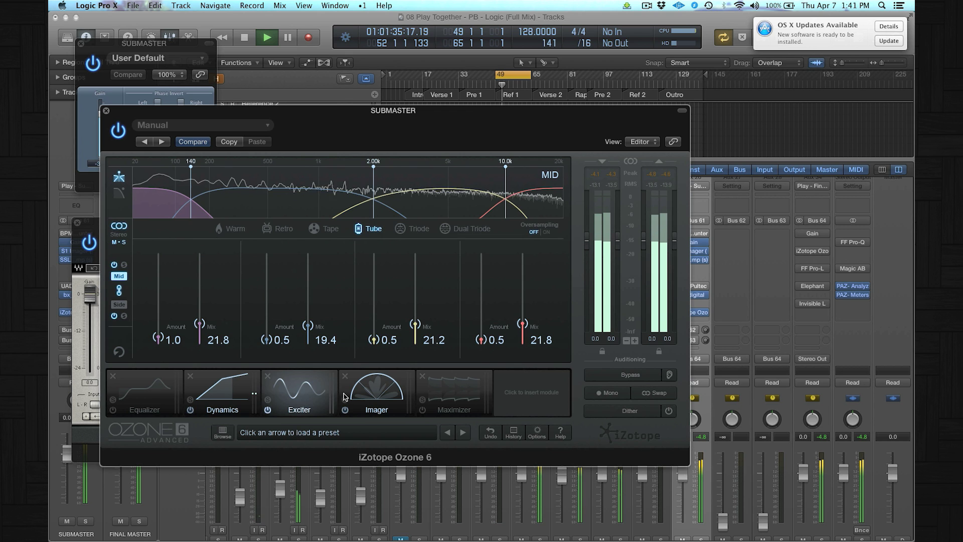
# Step: View the Imager, restart playback, bypass and restore the Imager, then stop playback
pyautogui.click(376, 394)
pyautogui.press('space')
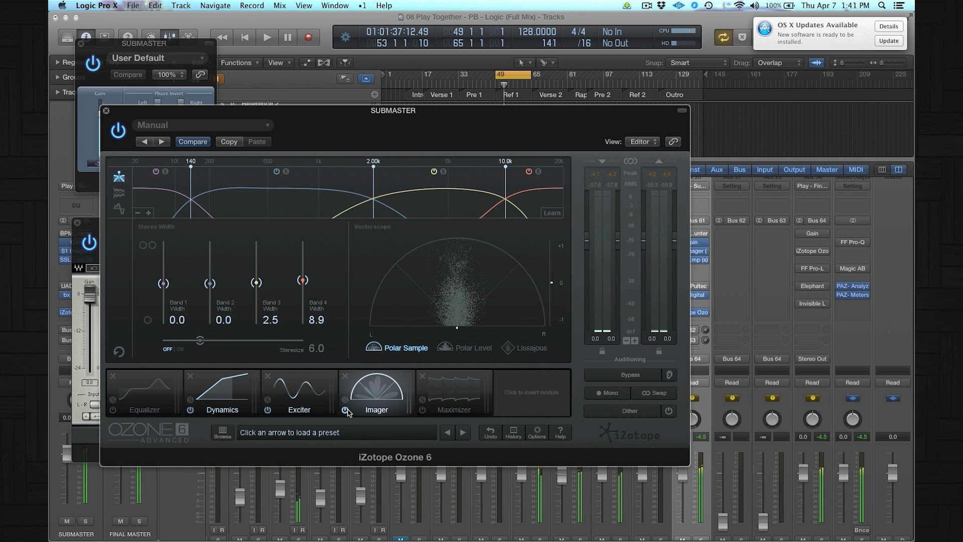
pyautogui.press('space')
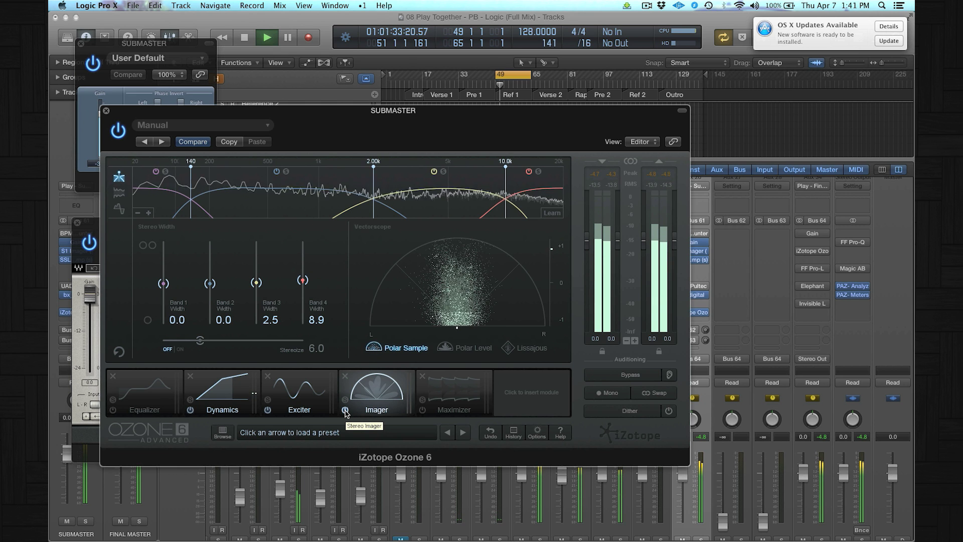
pyautogui.click(345, 410)
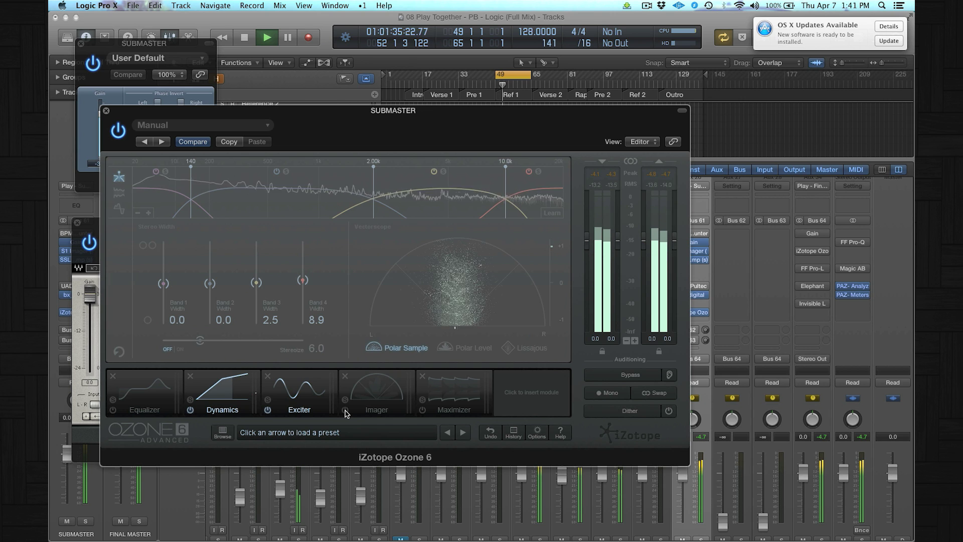
pyautogui.click(345, 410)
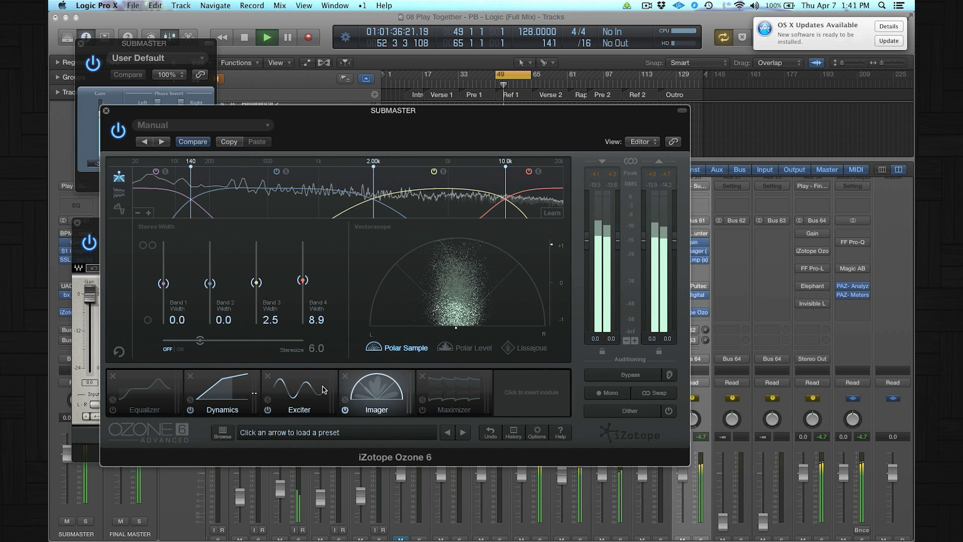
pyautogui.press('space')
# Step: Close Ozone and reopen the SUBMASTER's bx_digital V2 plug-in window
pyautogui.click(107, 112)
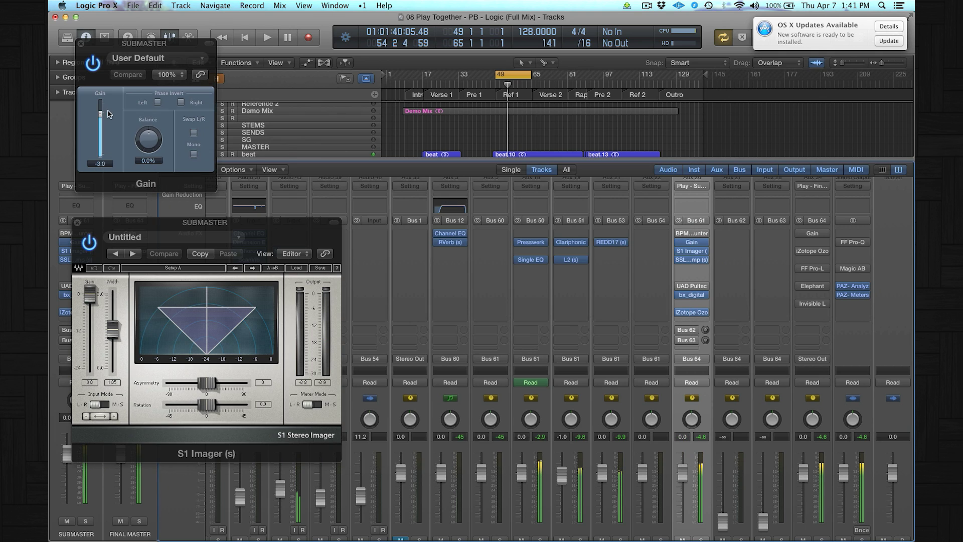
pyautogui.moveTo(694, 252)
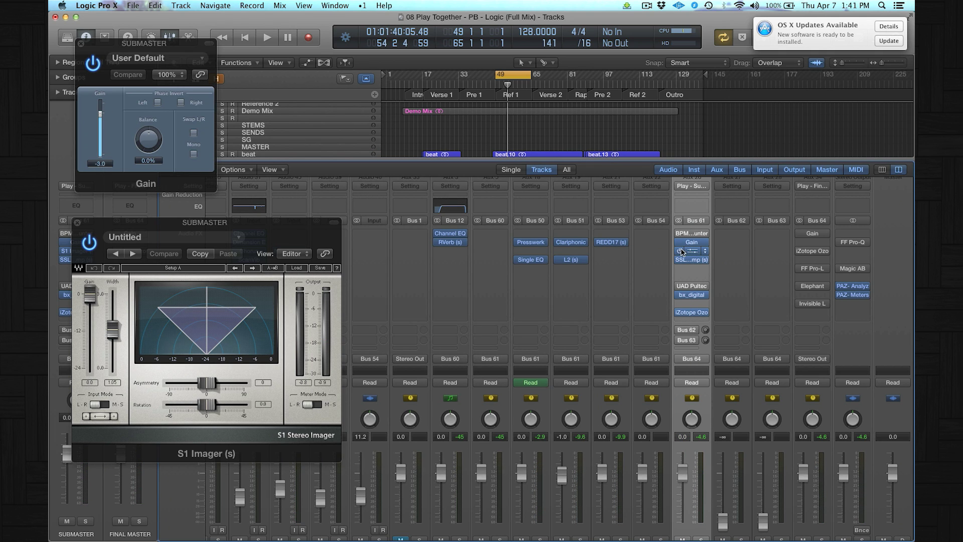
pyautogui.click(691, 294)
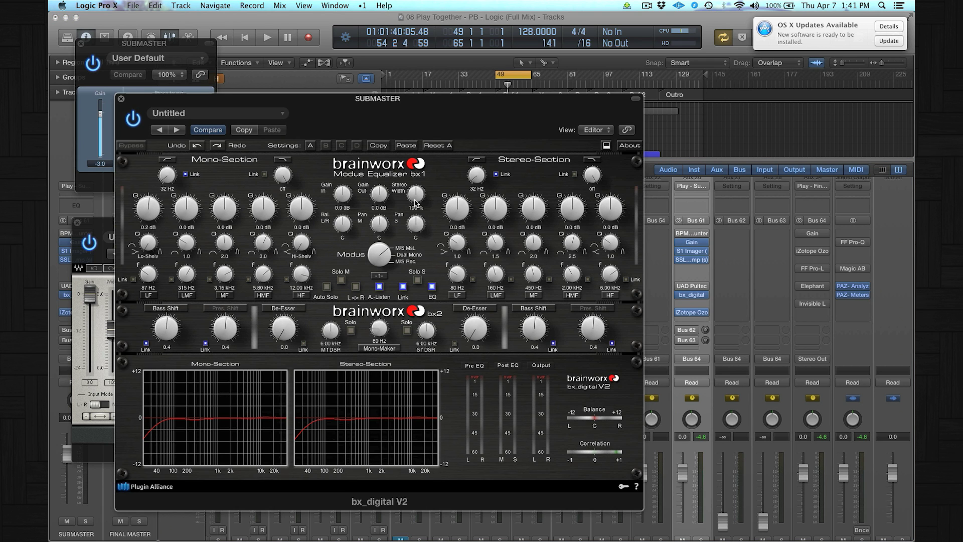
pyautogui.click(121, 99)
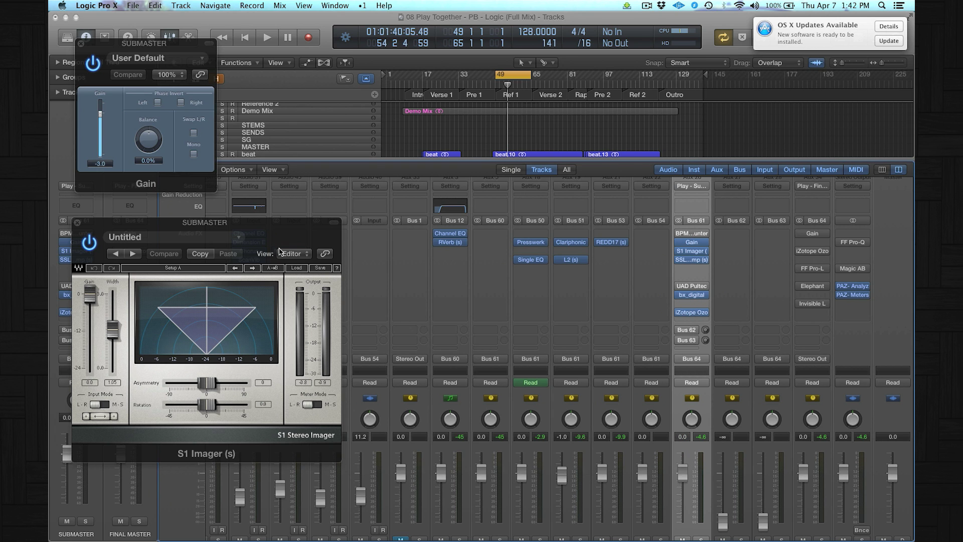
pyautogui.click(106, 111)
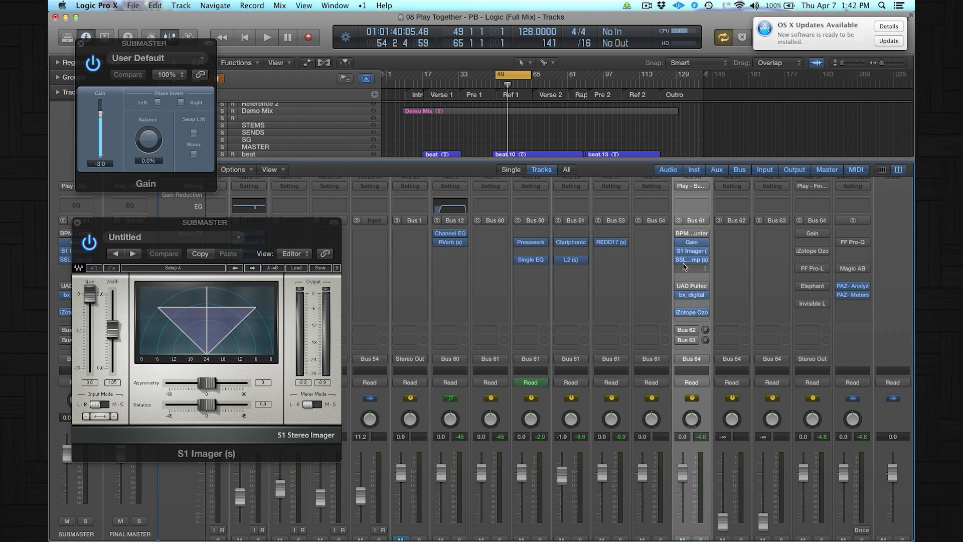
pyautogui.click(692, 297)
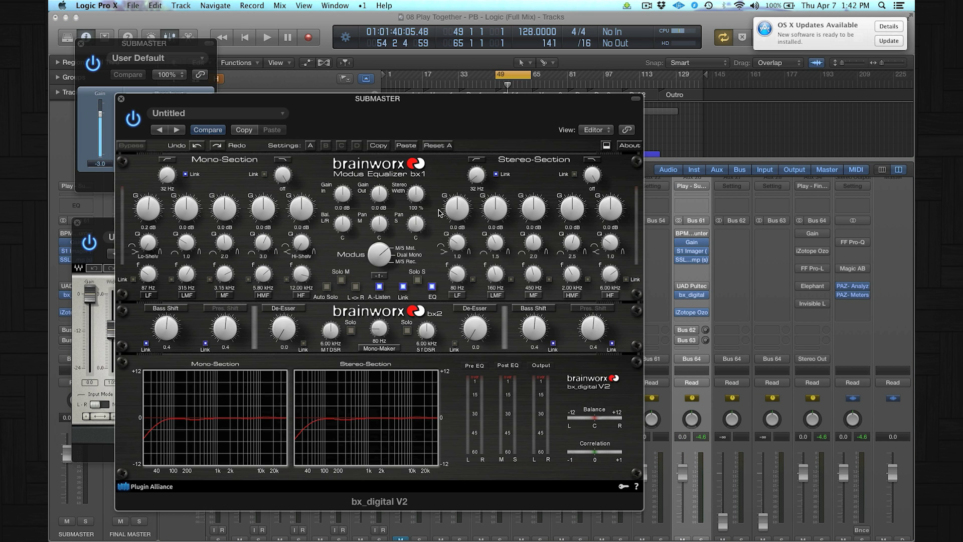
# Step: During playback, push bx_digital stereo width to 170% and back to 100%, then close it and stop
pyautogui.press('space')
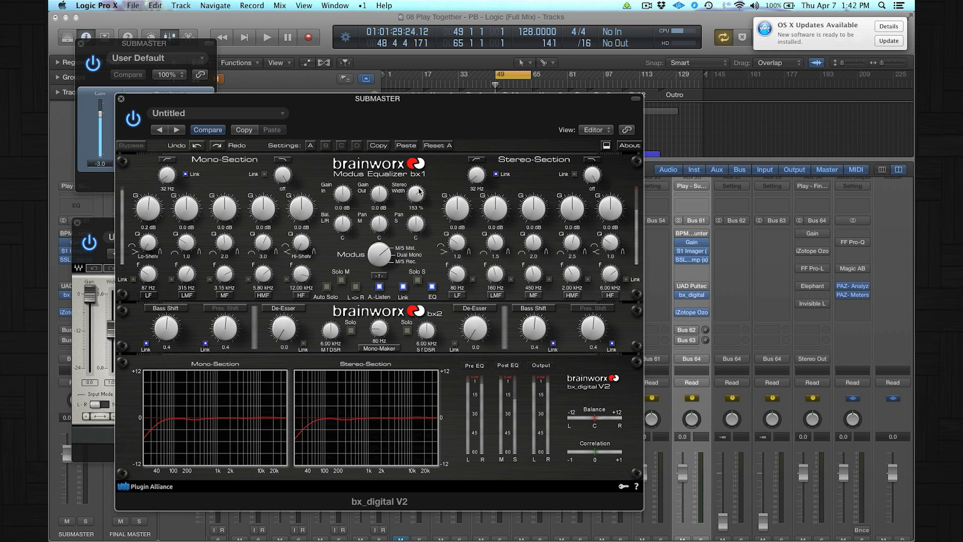
pyautogui.scroll(3, 417, 193)
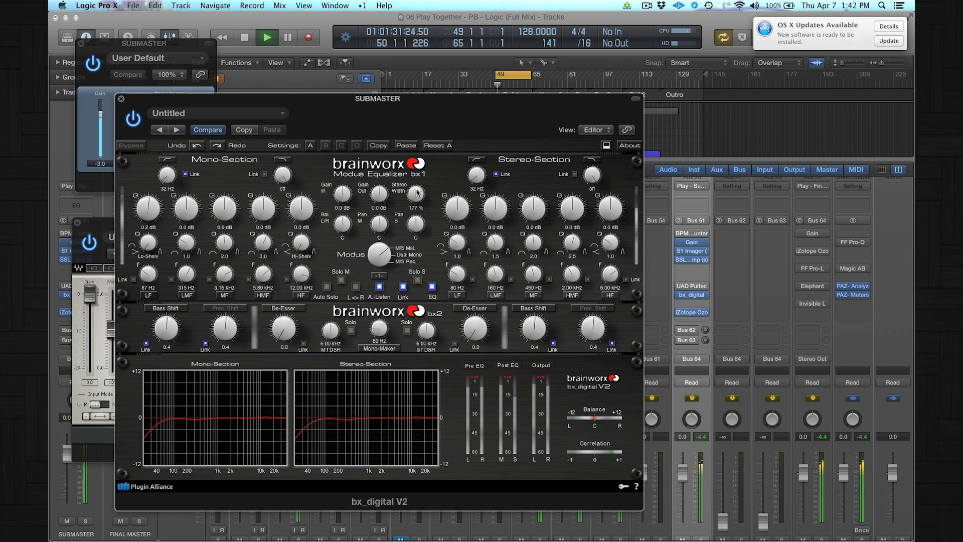
pyautogui.scroll(-1, 416, 193)
pyautogui.scroll(-3, 417, 193)
pyautogui.scroll(-8, 417, 193)
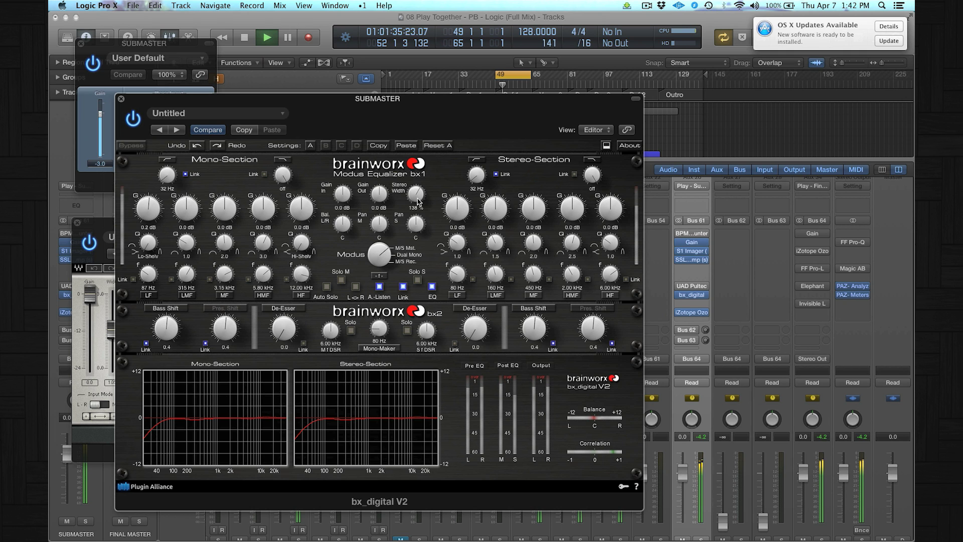
pyautogui.click(121, 98)
pyautogui.press('space')
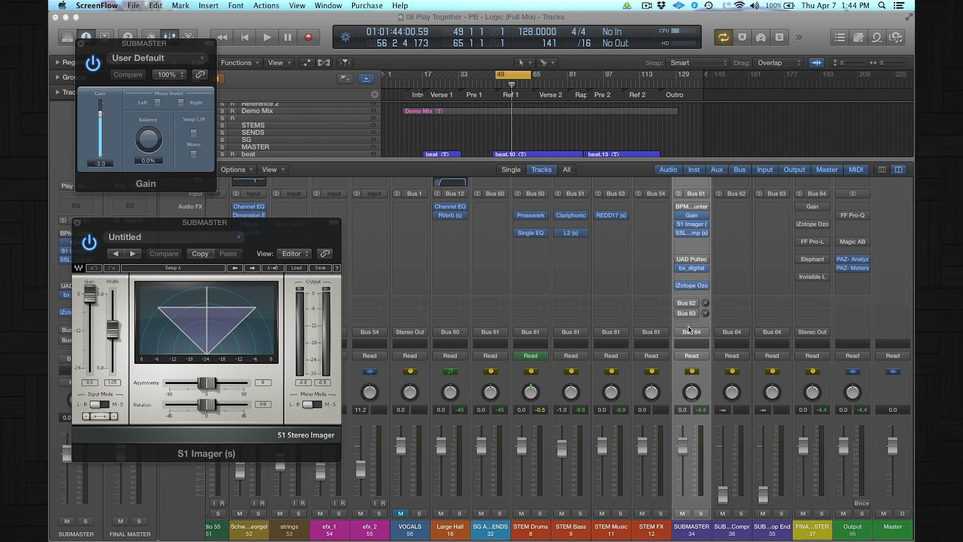
# Step: Close the S1 Imager and Gain windows, play and stop, then open FINAL MASTER's Gain (+2.0 dB)
pyautogui.click(80, 223)
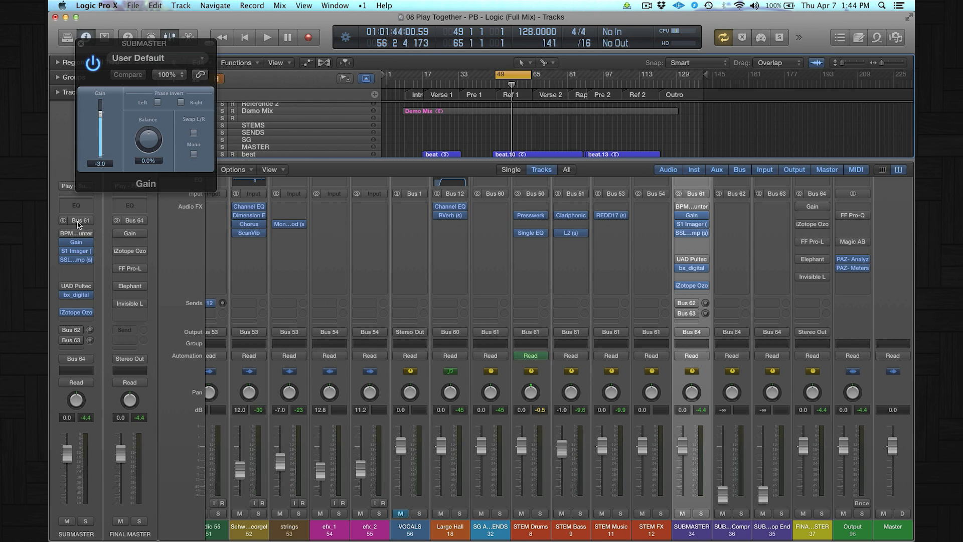
pyautogui.click(81, 44)
pyautogui.press('space')
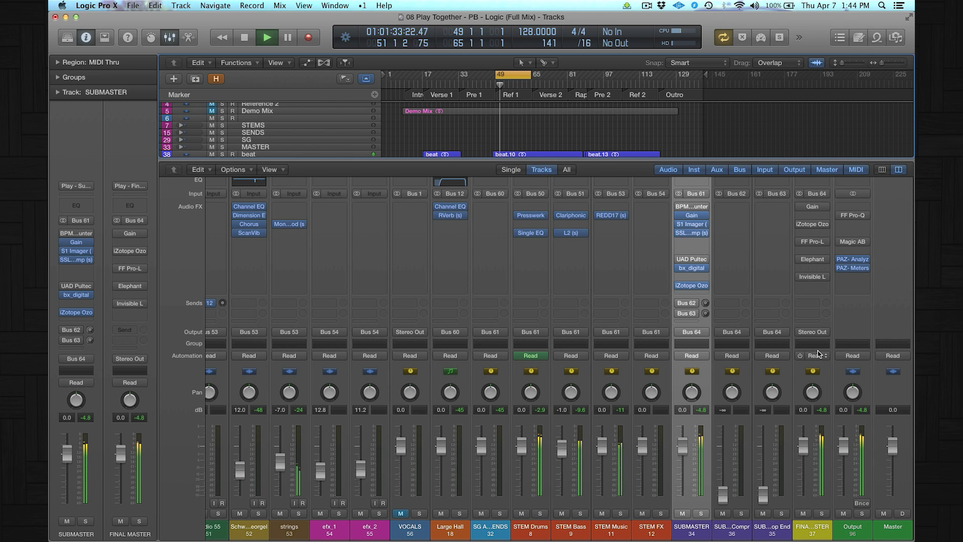
pyautogui.press('space')
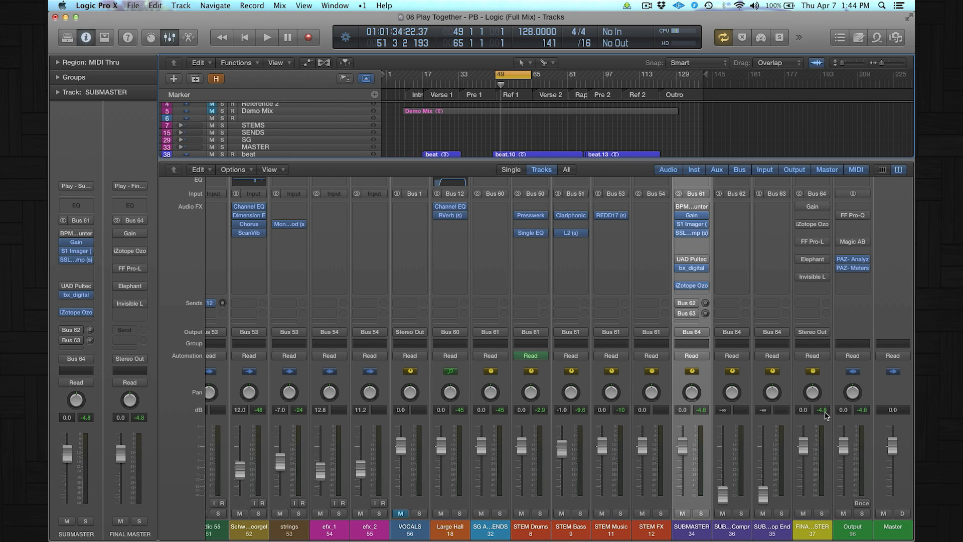
pyautogui.moveTo(800, 210)
pyautogui.click(812, 206)
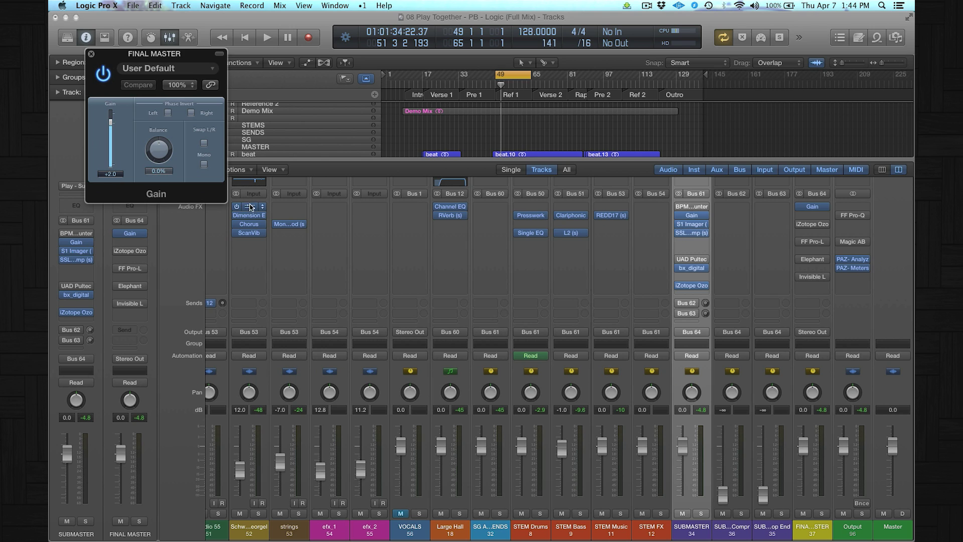
# Step: Play the mix from bar 49 with the mixer in front, then stop it
pyautogui.press('space')
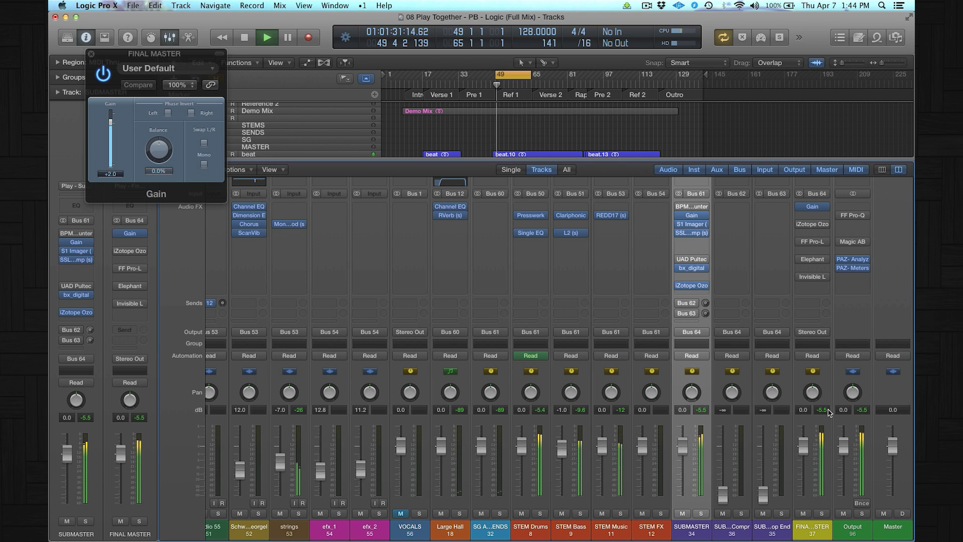
pyautogui.click(826, 414)
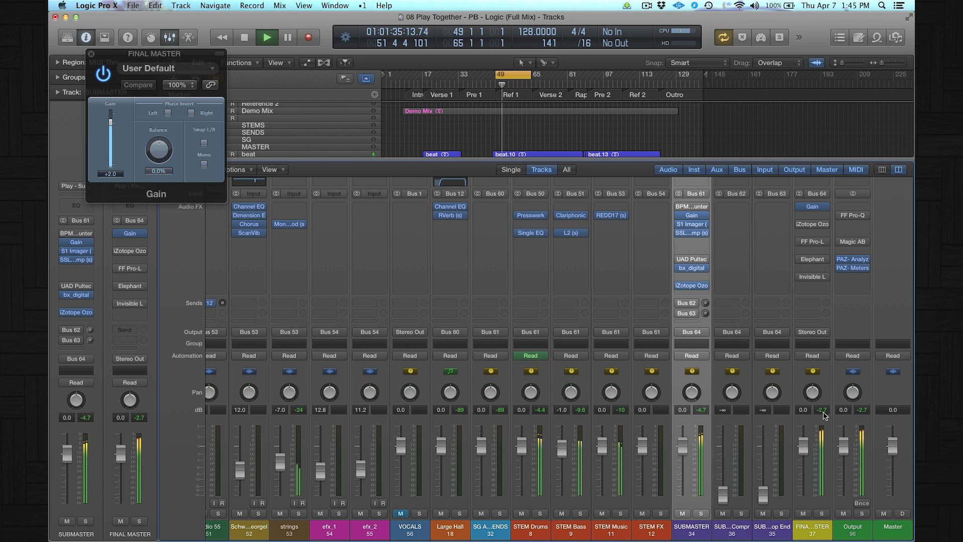
pyautogui.press('space')
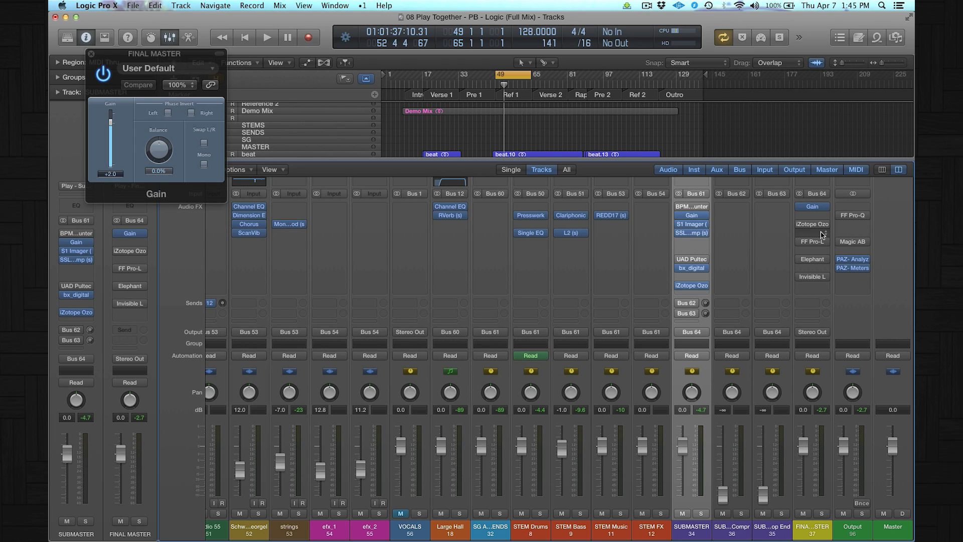
# Step: Restart playback and bring up FINAL MASTER's Ozone 6 Maximizer at IRC III, -6.5 dB threshold
pyautogui.moveTo(808, 227)
pyautogui.press('space')
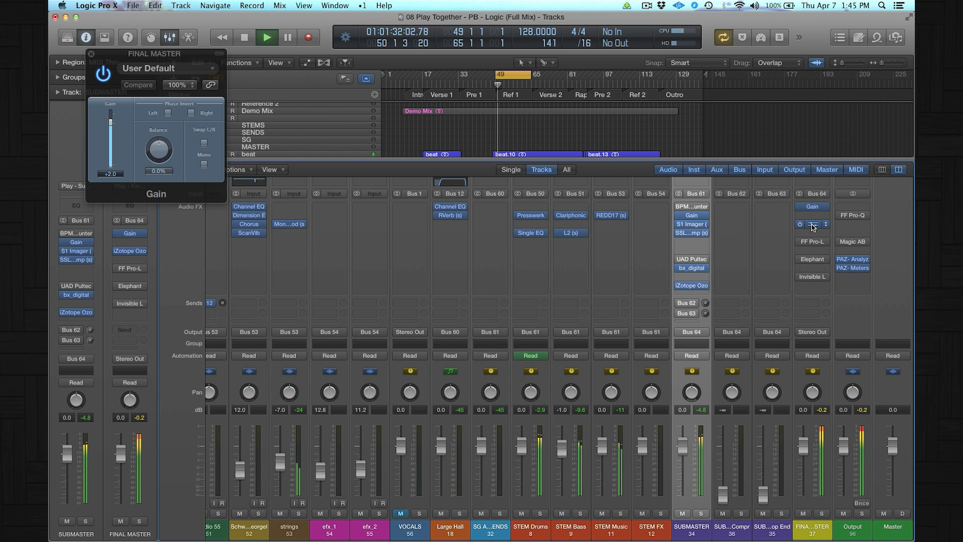
pyautogui.click(812, 226)
pyautogui.press('space')
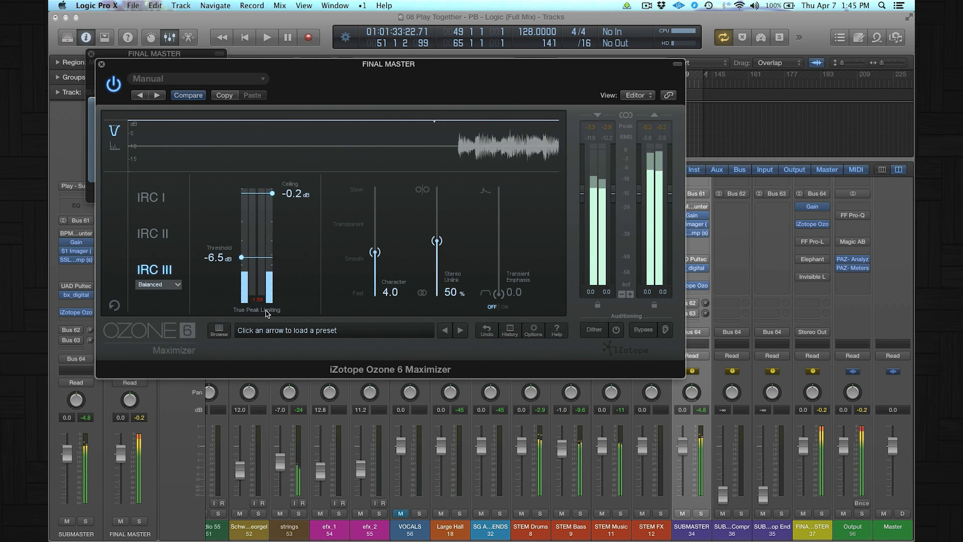
pyautogui.moveTo(257, 68); pyautogui.dragTo(261, 184)
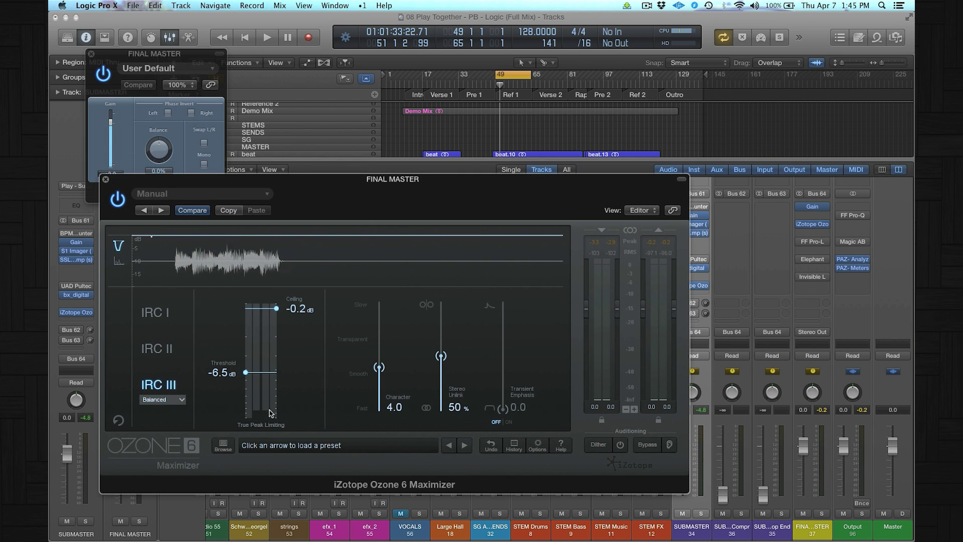
pyautogui.press('space')
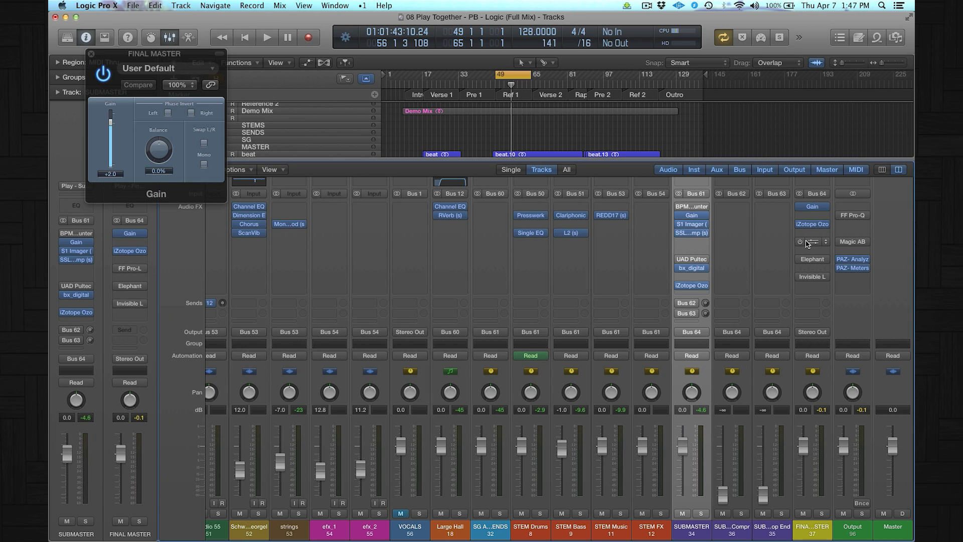
pyautogui.press('space')
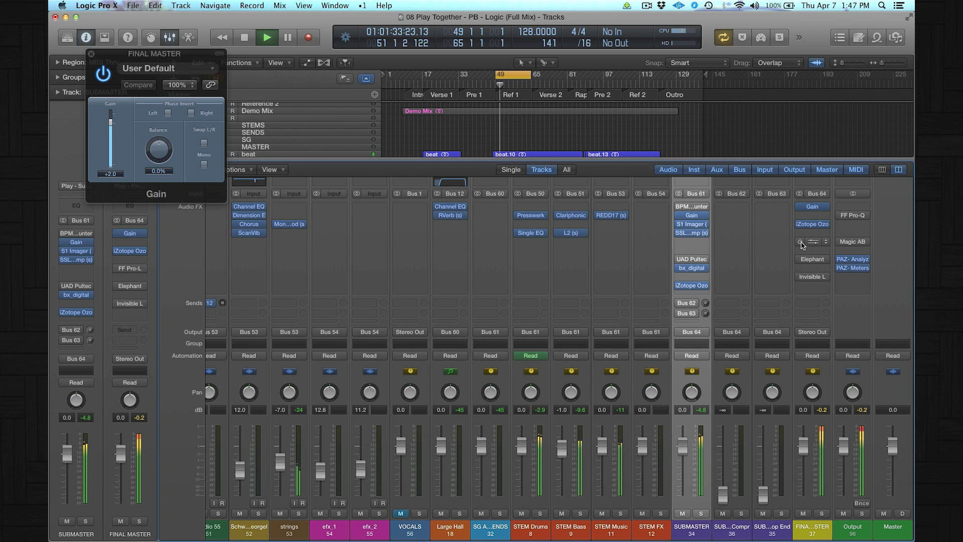
pyautogui.click(807, 243)
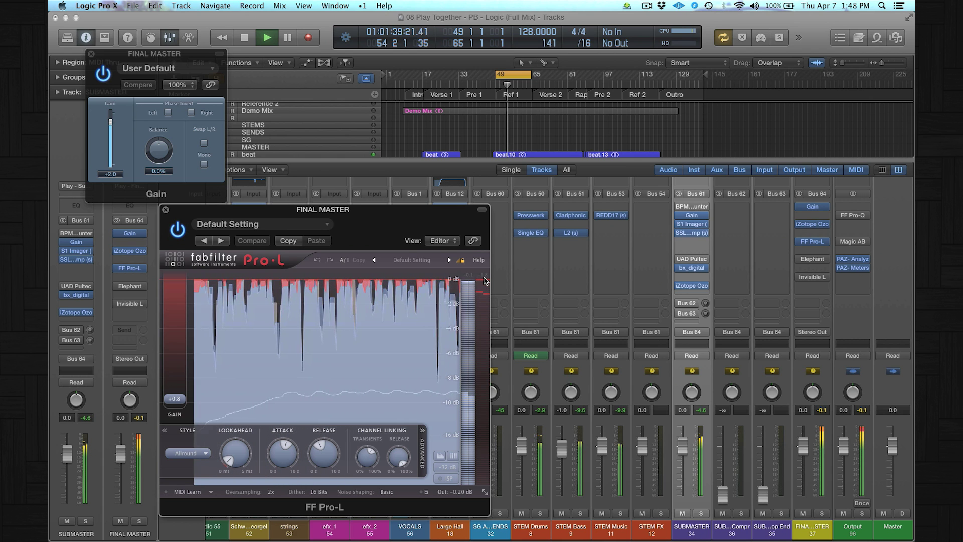
# Step: Stop playback and reopen FINAL MASTER's Ozone Maximizer showing IRC III, -6.5 dB threshold, -0.2 dB ceiling
pyautogui.press('space')
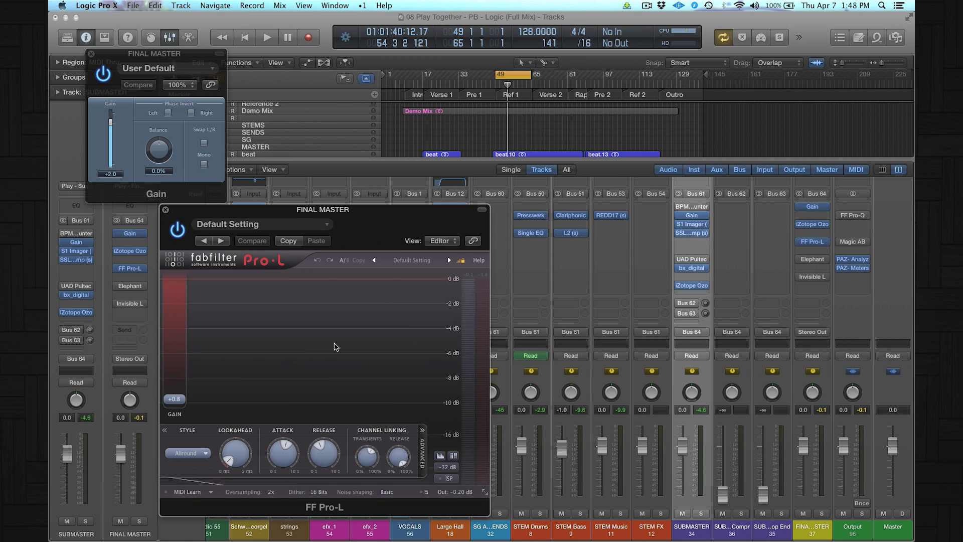
pyautogui.moveTo(797, 207)
pyautogui.click(817, 225)
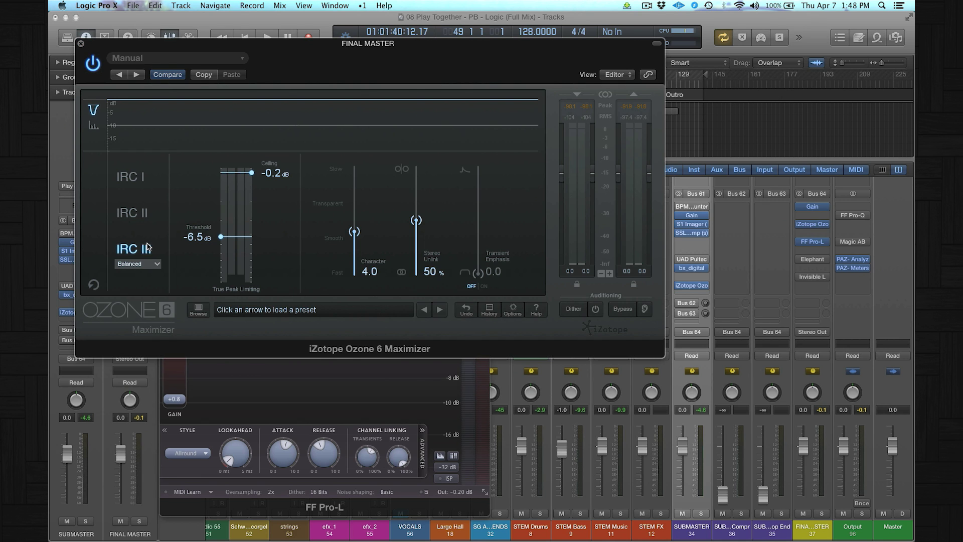
# Step: Close Ozone and Pro-L, glance at Voxengo Elephant, then open the Invisible Limiter (1.99 dB input, -0.30 dB output)
pyautogui.click(80, 46)
pyautogui.press('super+w')
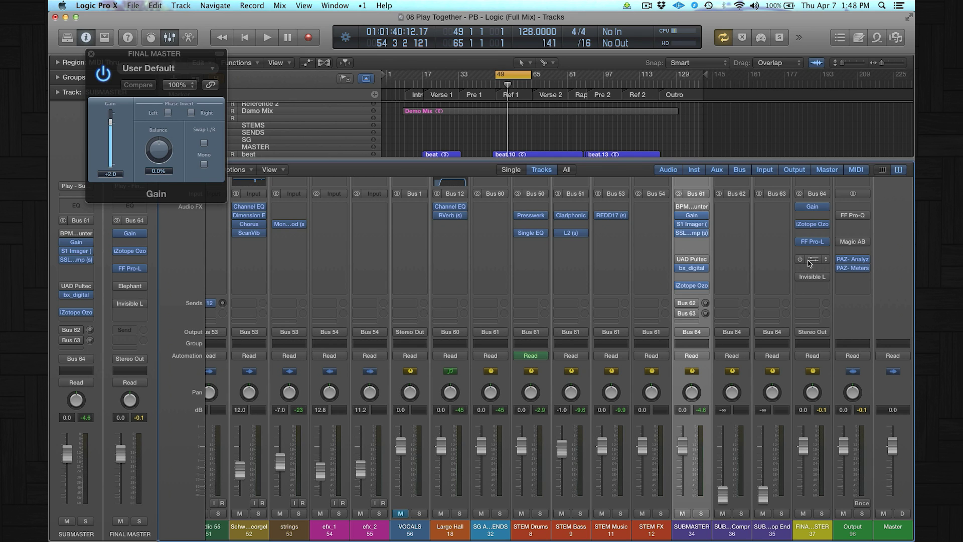
pyautogui.click(811, 261)
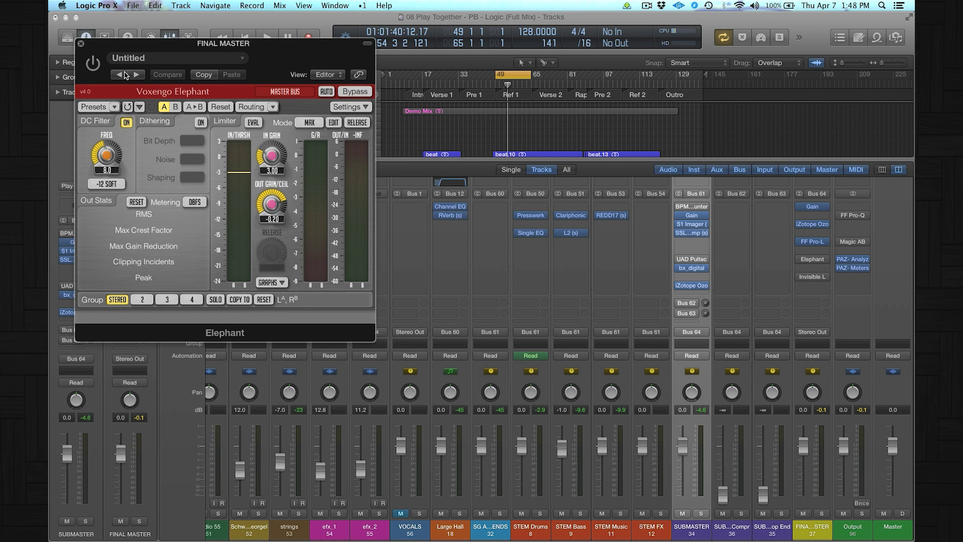
pyautogui.click(80, 45)
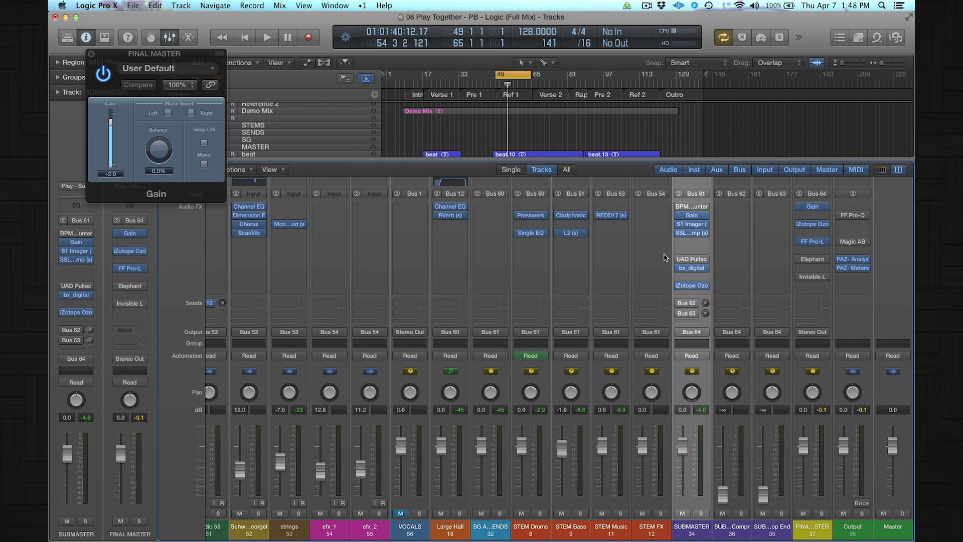
pyautogui.click(812, 279)
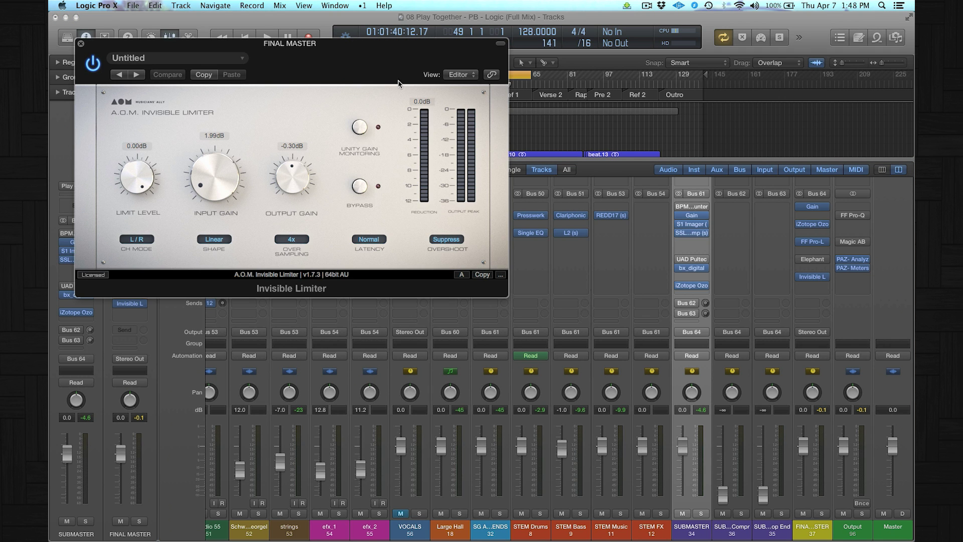
# Step: Move the Invisible Limiter window aside and play a short stretch through it, then stop
pyautogui.moveTo(369, 55); pyautogui.dragTo(429, 259)
pyautogui.press('space')
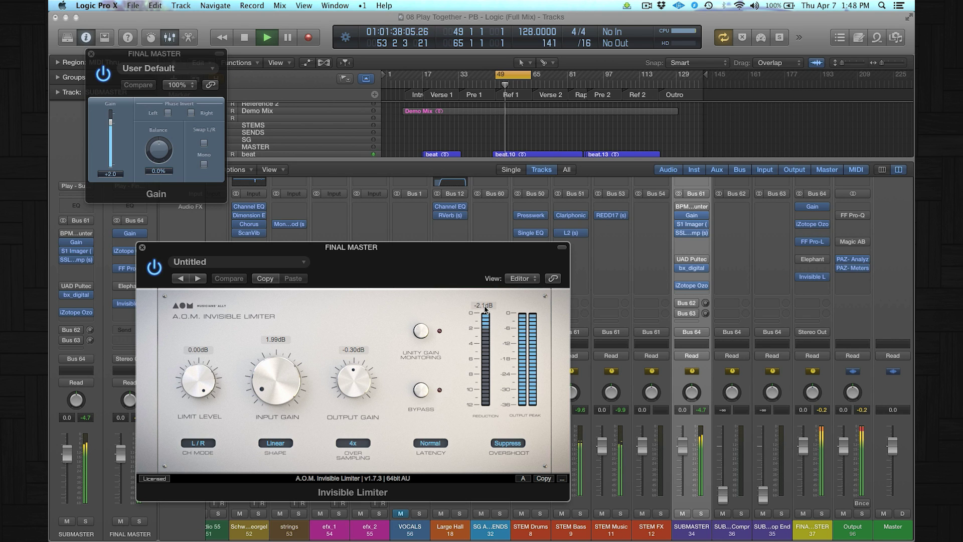
pyautogui.press('space')
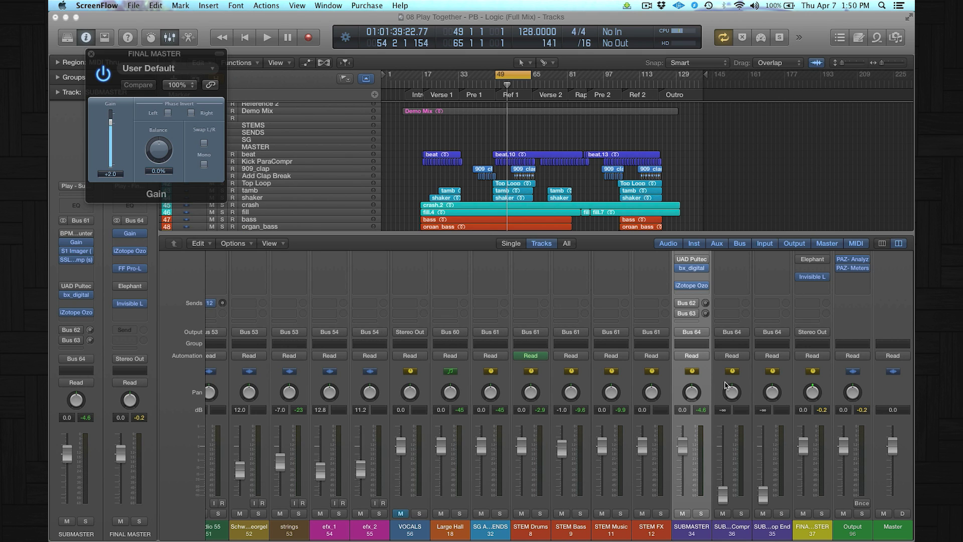
# Step: Close the FINAL MASTER Gain window and solo the Reference 1 track
pyautogui.scroll(3, 693, 302)
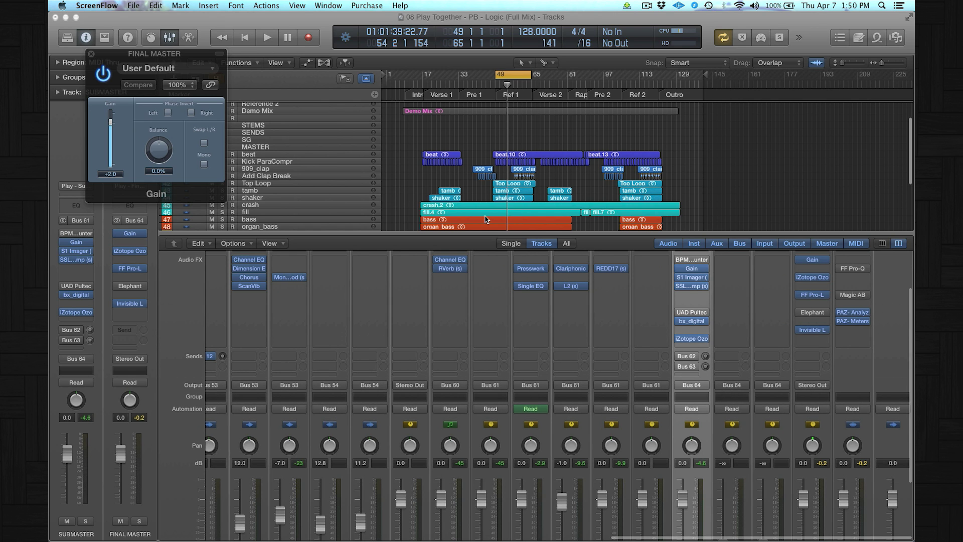
pyautogui.scroll(3, 314, 152)
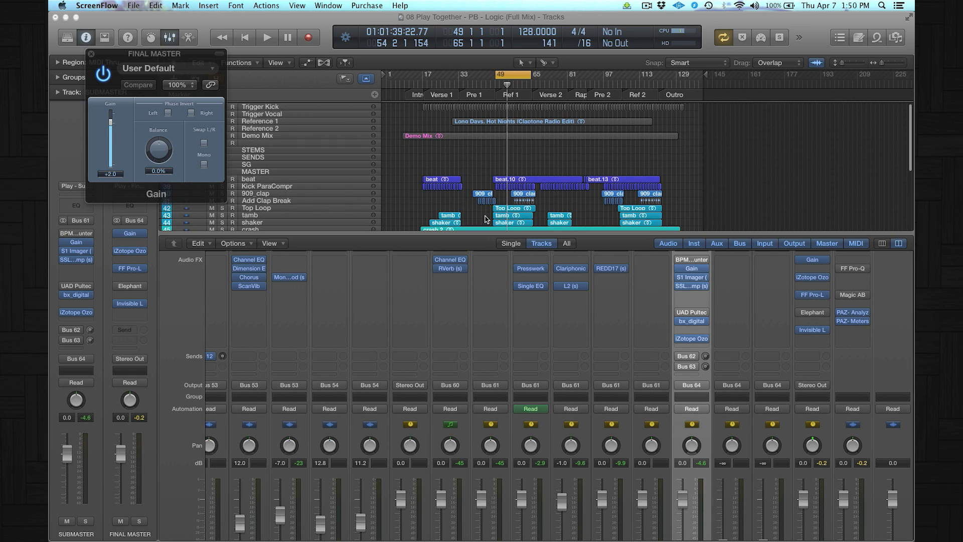
pyautogui.click(91, 55)
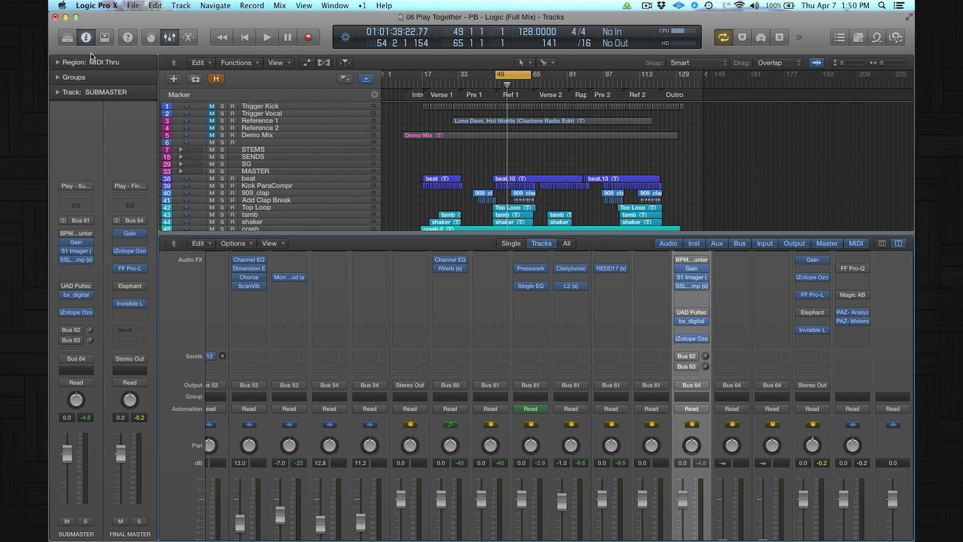
pyautogui.click(223, 120)
# Step: Audition the soloed reference twice, then bring up the Output channel's PAZ-Meters
pyautogui.press('space')
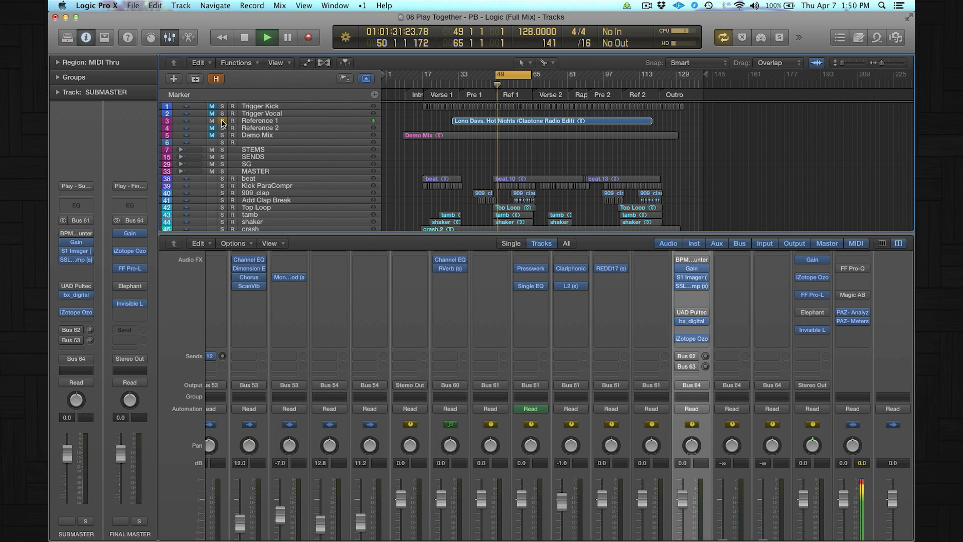
pyautogui.press('space')
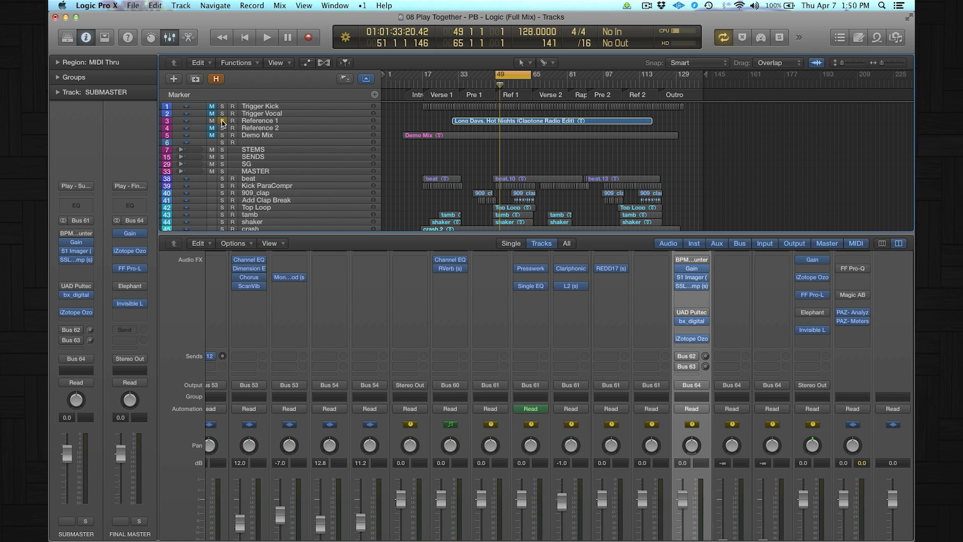
pyautogui.press('space')
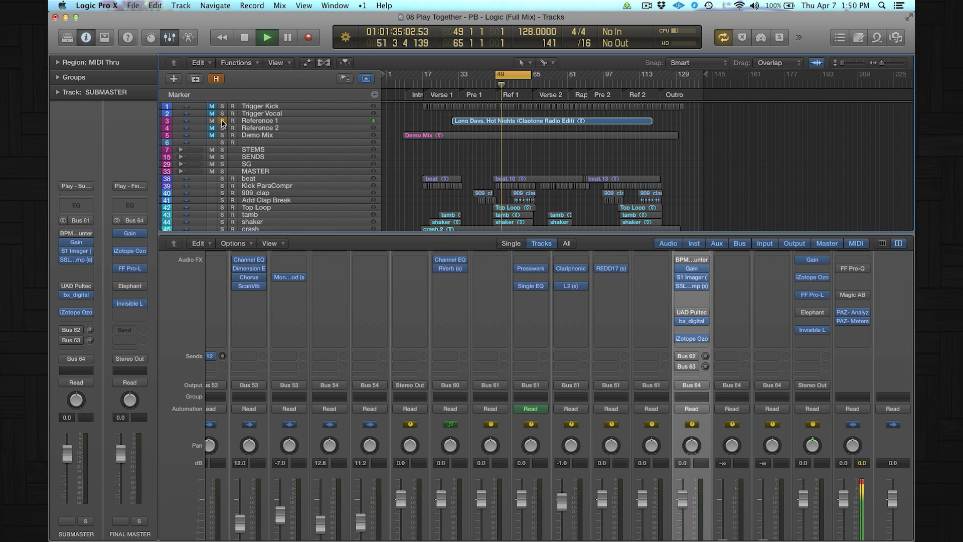
pyautogui.press('space')
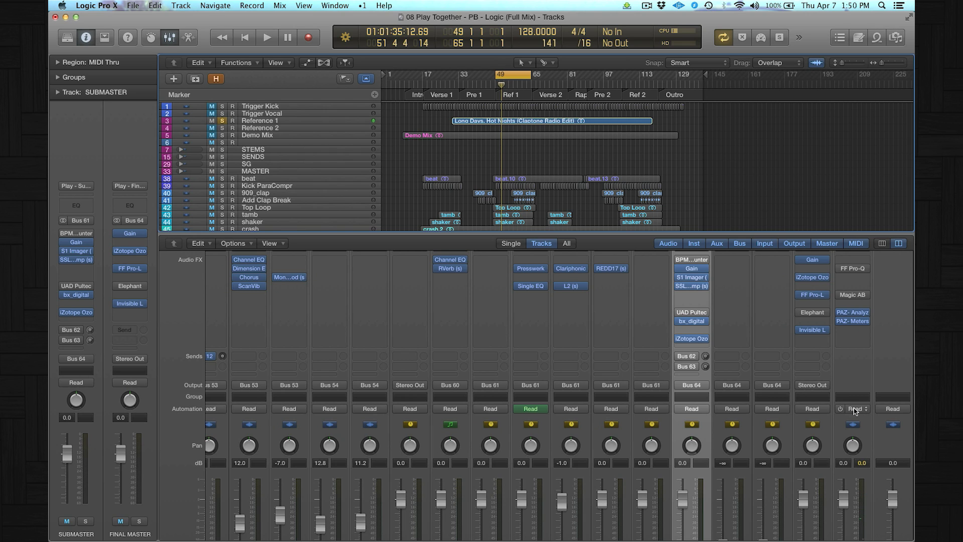
pyautogui.moveTo(853, 315)
pyautogui.click(852, 320)
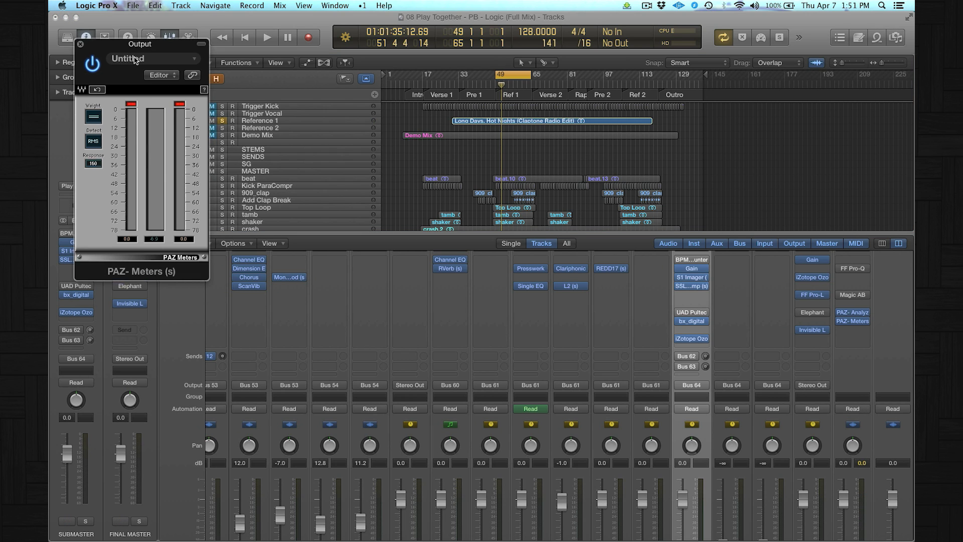
# Step: Meter the soloed reference on PAZ-Meters with reset readouts, then close the meter and resume playback
pyautogui.moveTo(134, 54); pyautogui.dragTo(171, 216)
pyautogui.press('space')
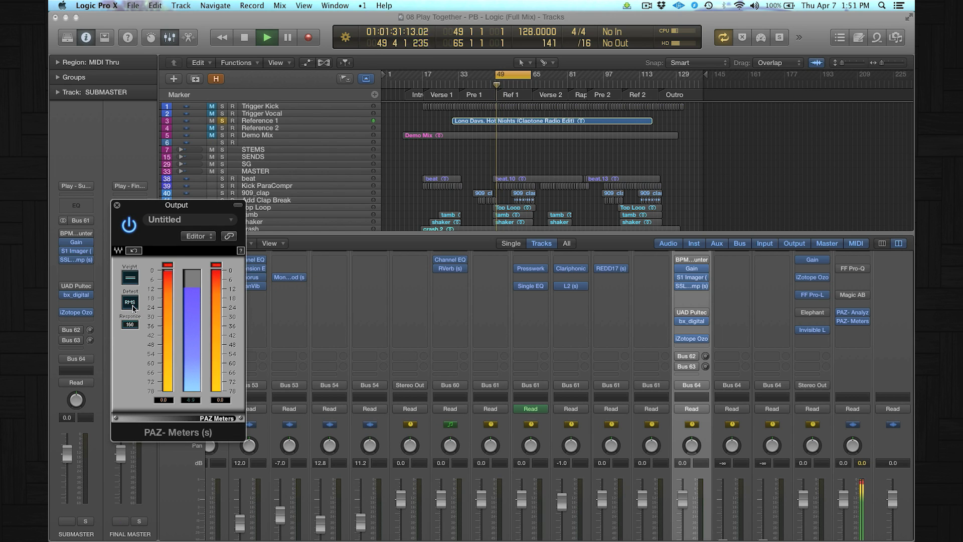
pyautogui.click(194, 401)
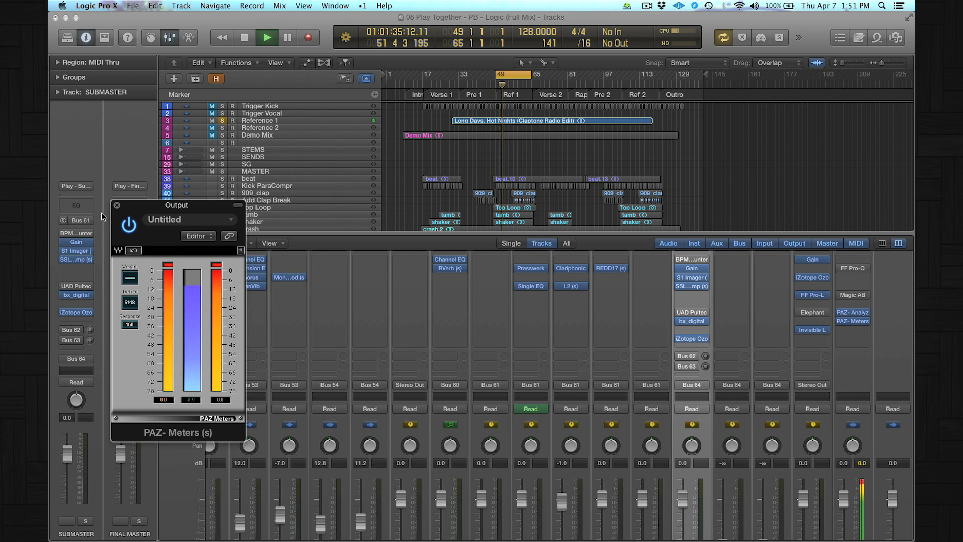
pyautogui.press('space')
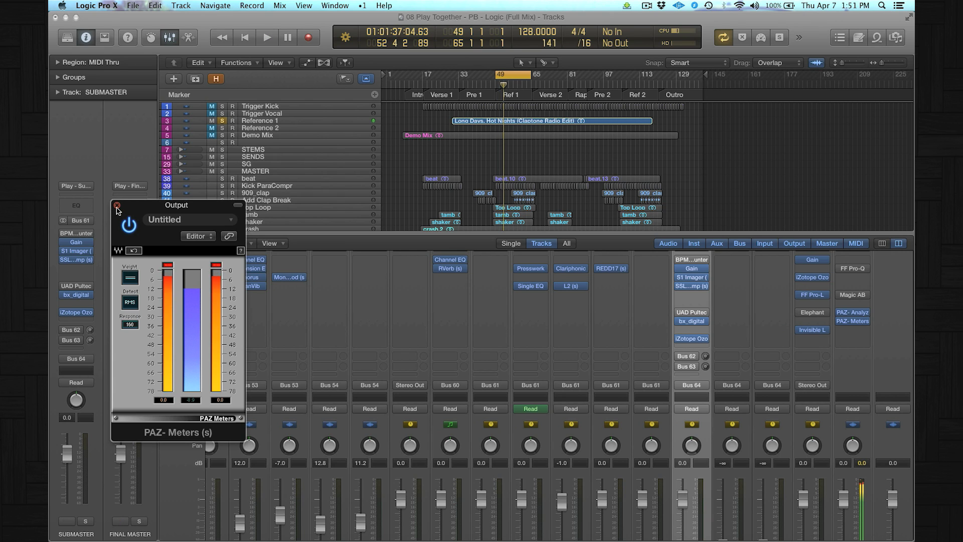
pyautogui.moveTo(146, 208); pyautogui.dragTo(139, 177)
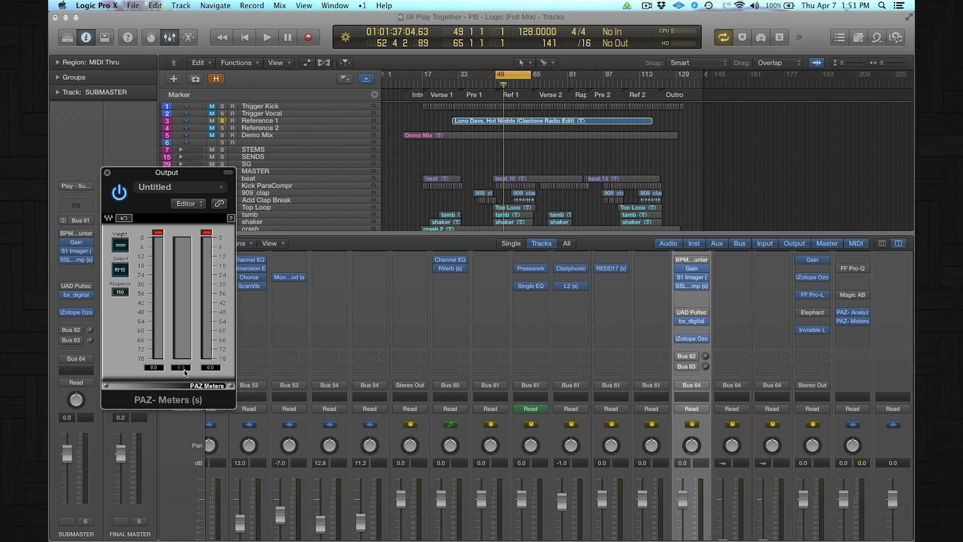
pyautogui.click(107, 172)
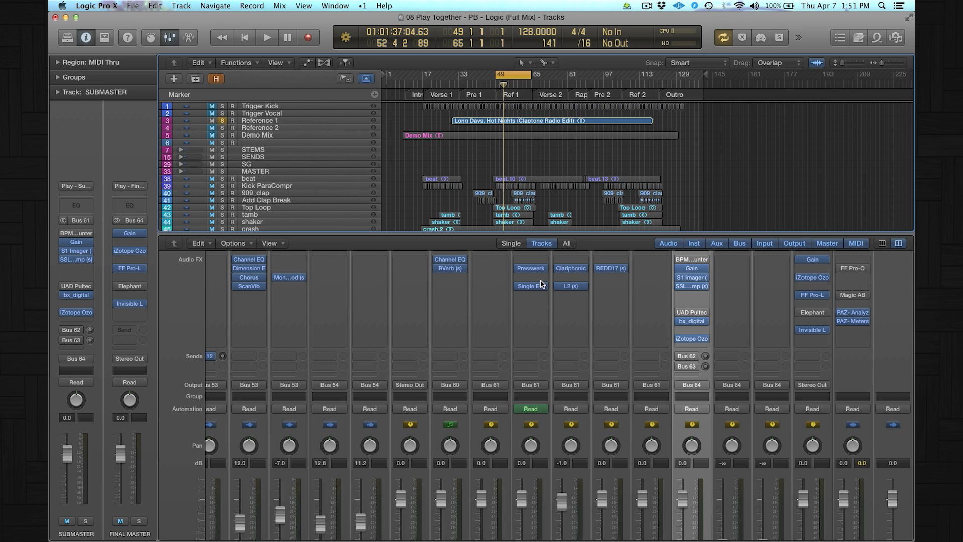
pyautogui.press('space')
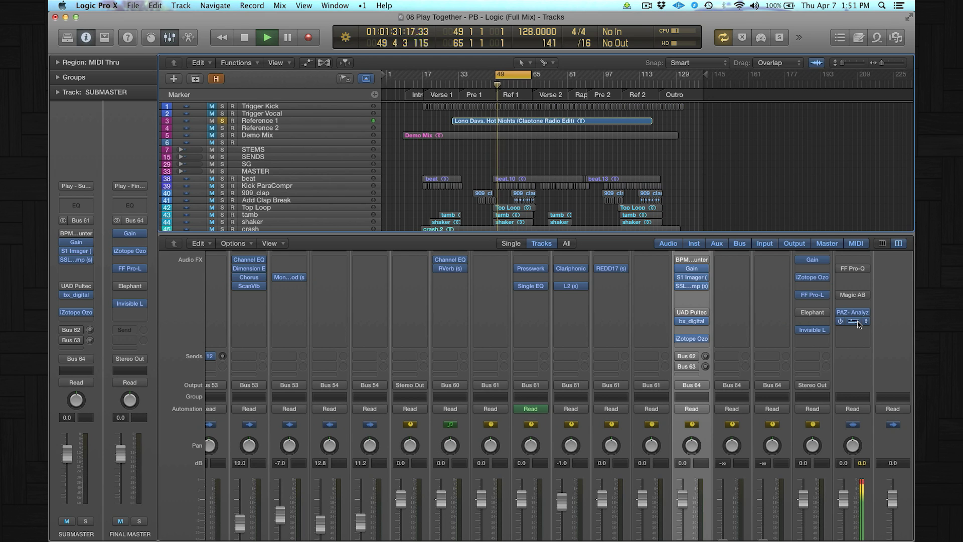
# Step: Unsolo Reference 1, reset the master's PAZ-Meters readouts, then stop playback and close the meter
pyautogui.click(214, 121)
pyautogui.click(221, 122)
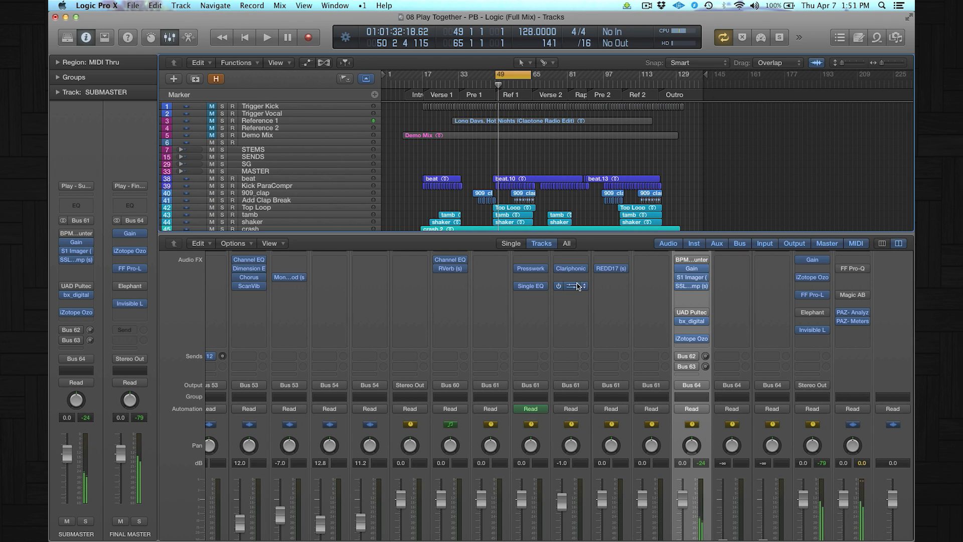
pyautogui.click(861, 325)
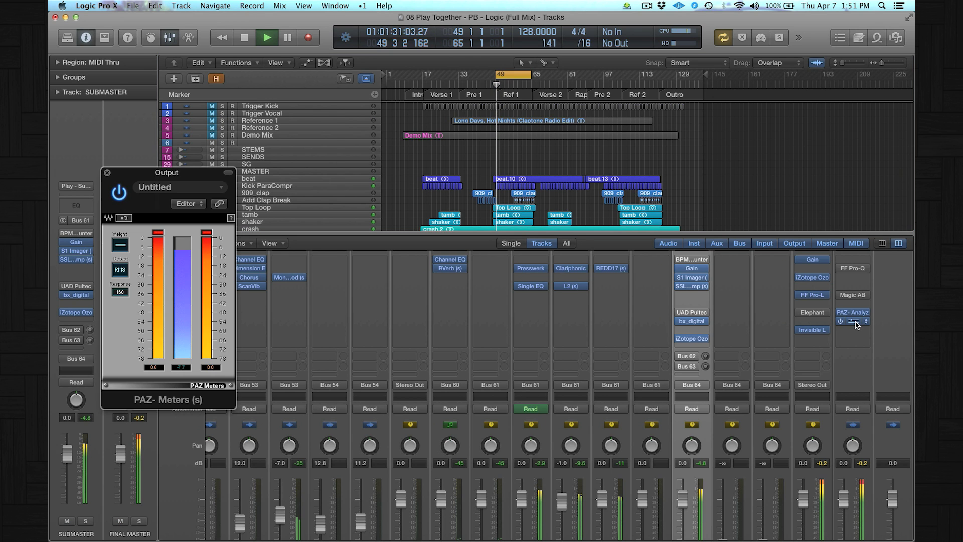
pyautogui.click(181, 367)
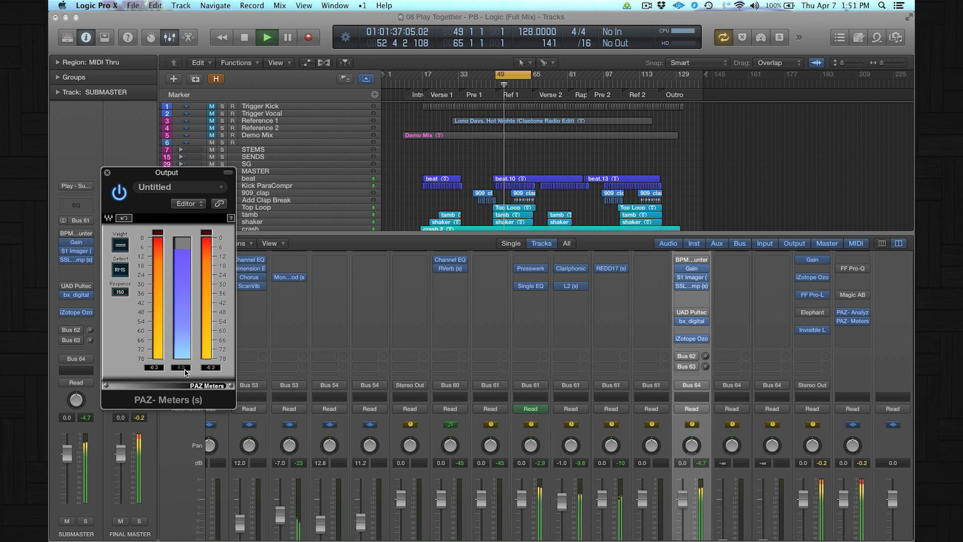
pyautogui.press('space')
pyautogui.click(107, 173)
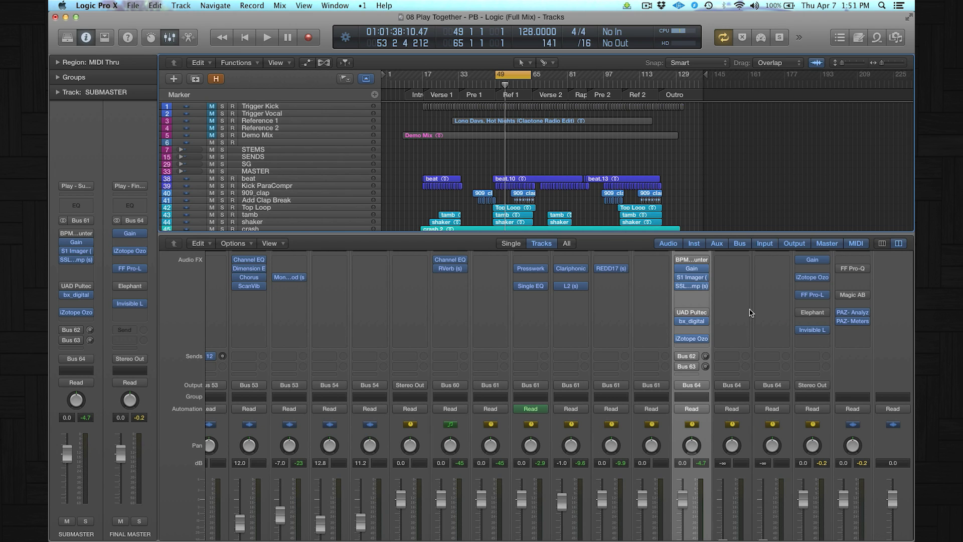
# Step: Cycle bars 10–131 and pick 16 Bit resolution in the Project bounce dialog, then cancel it
pyautogui.press('super+u')
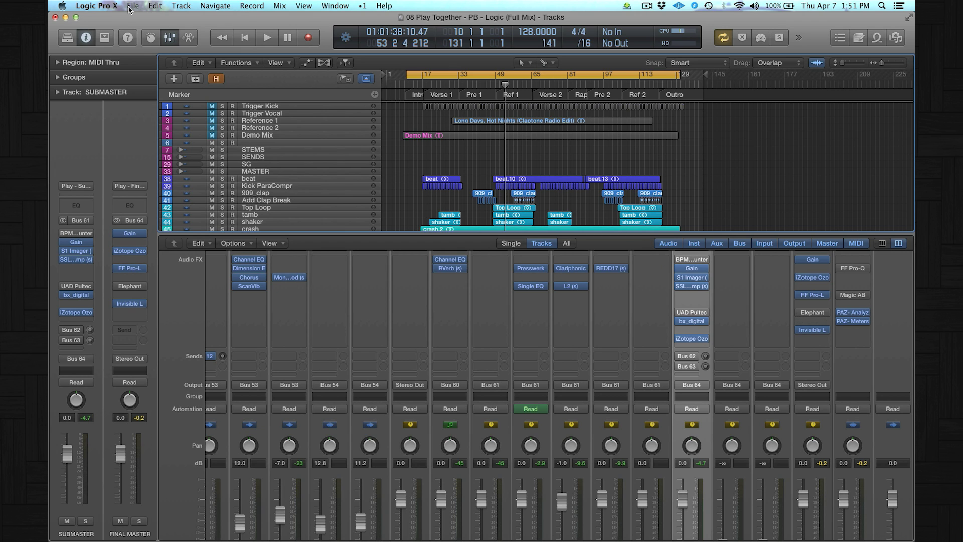
pyautogui.click(133, 6)
pyautogui.moveTo(157, 230)
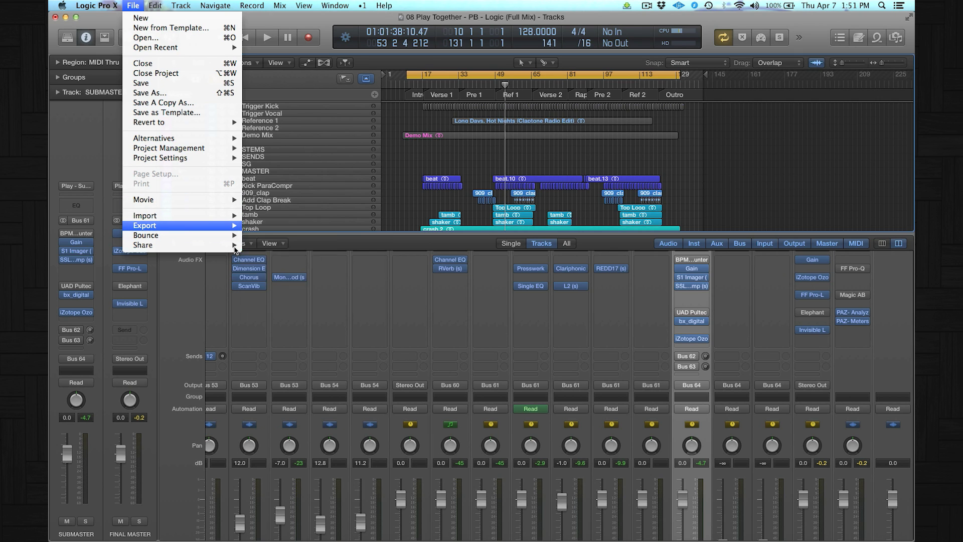
pyautogui.moveTo(224, 235)
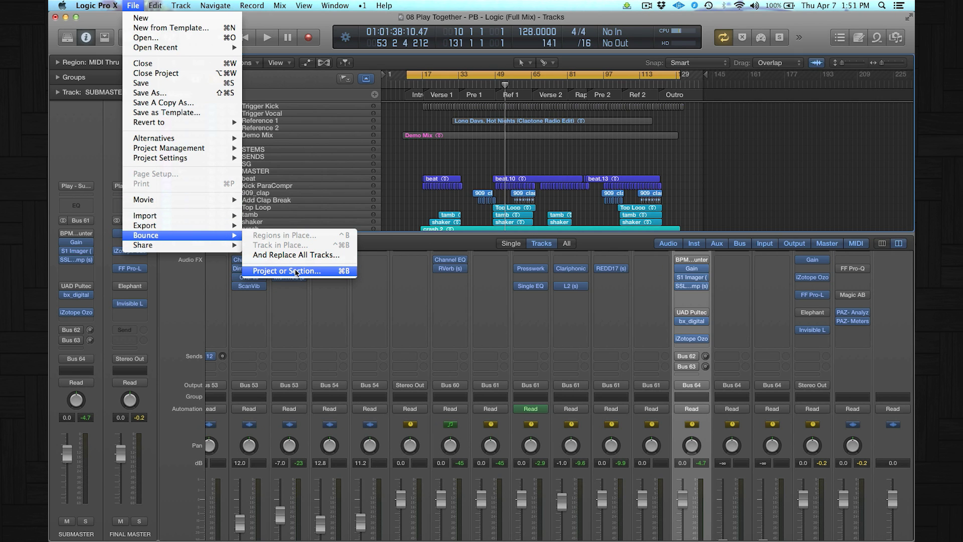
pyautogui.click(336, 272)
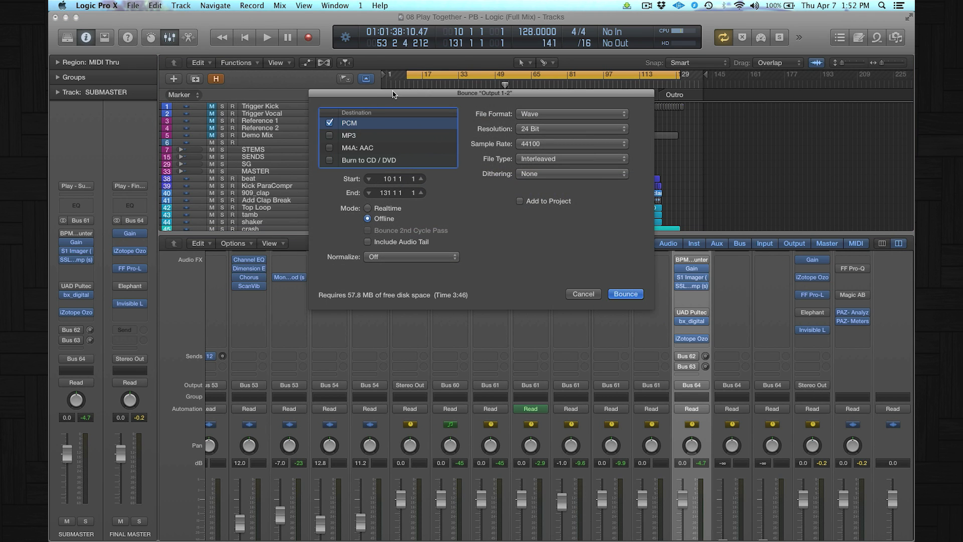
pyautogui.moveTo(391, 93); pyautogui.dragTo(363, 178)
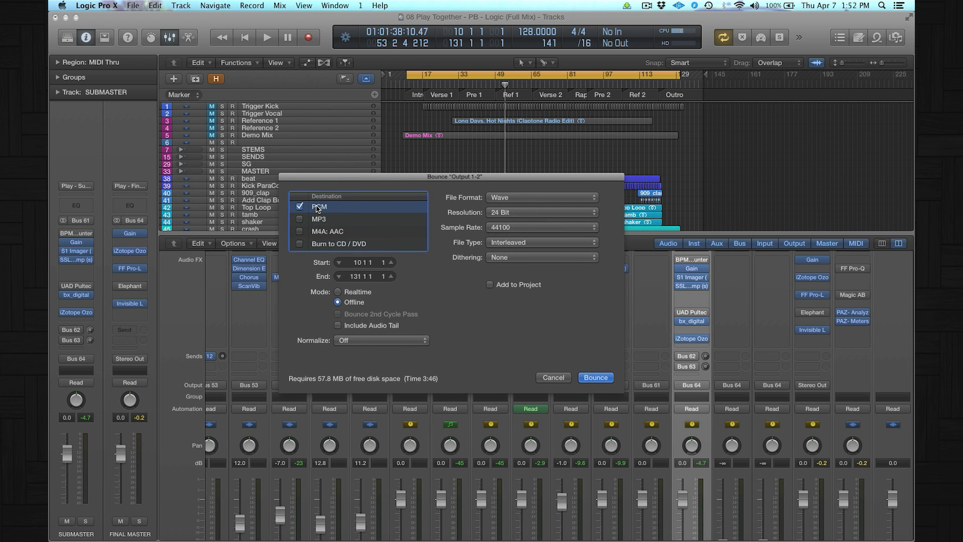
pyautogui.click(501, 213)
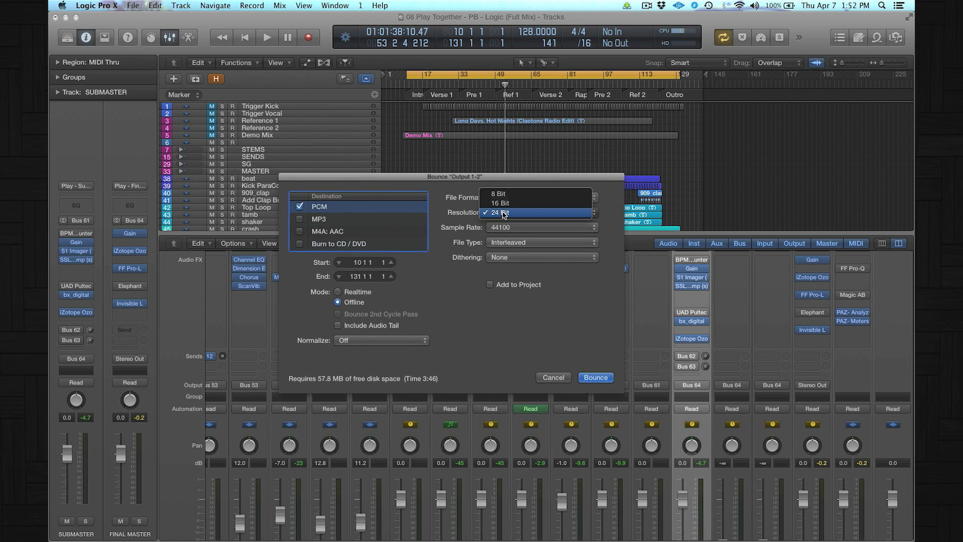
pyautogui.click(501, 203)
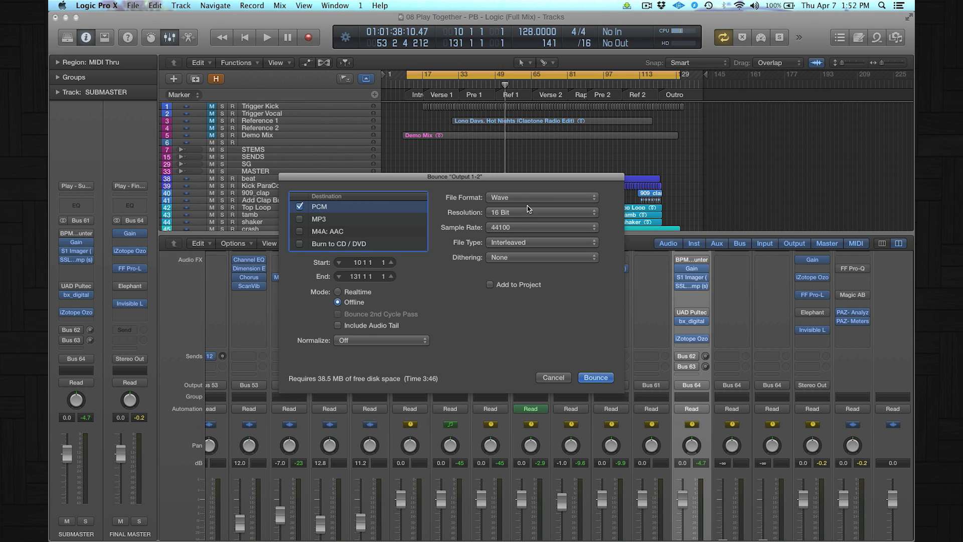
pyautogui.click(553, 378)
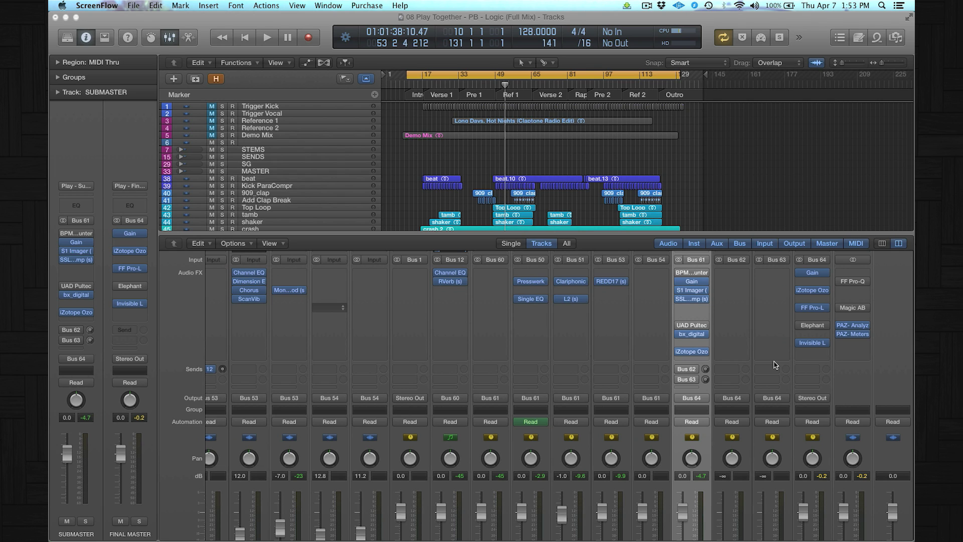
pyautogui.click(812, 308)
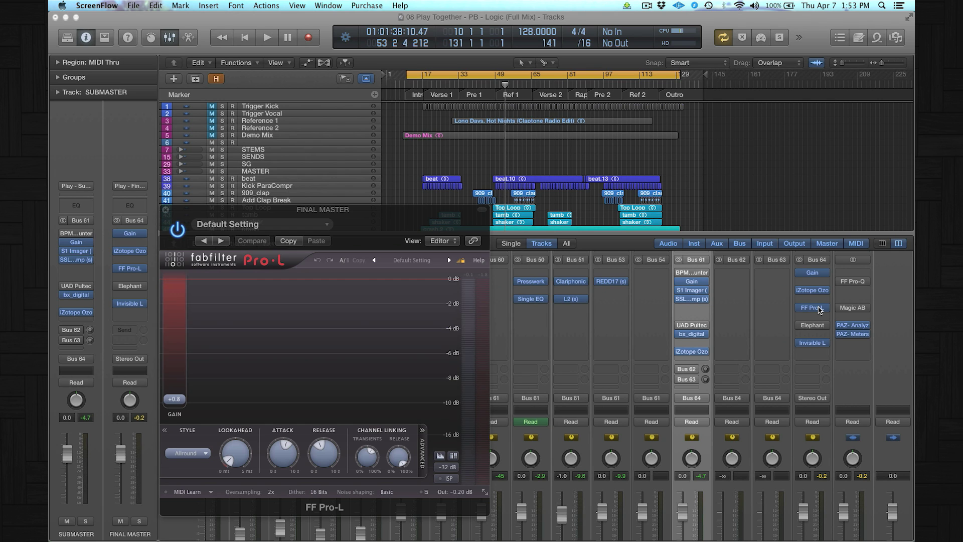
pyautogui.click(320, 492)
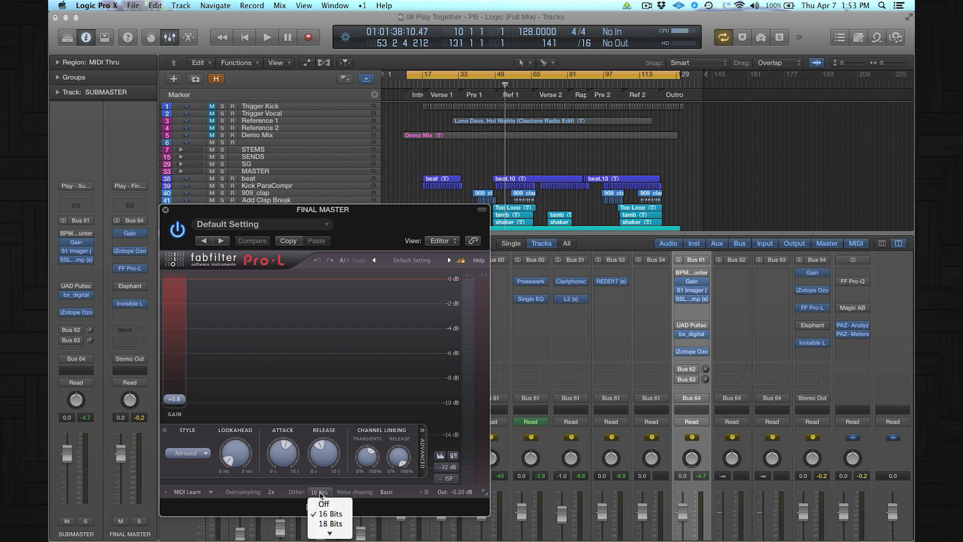
pyautogui.click(329, 514)
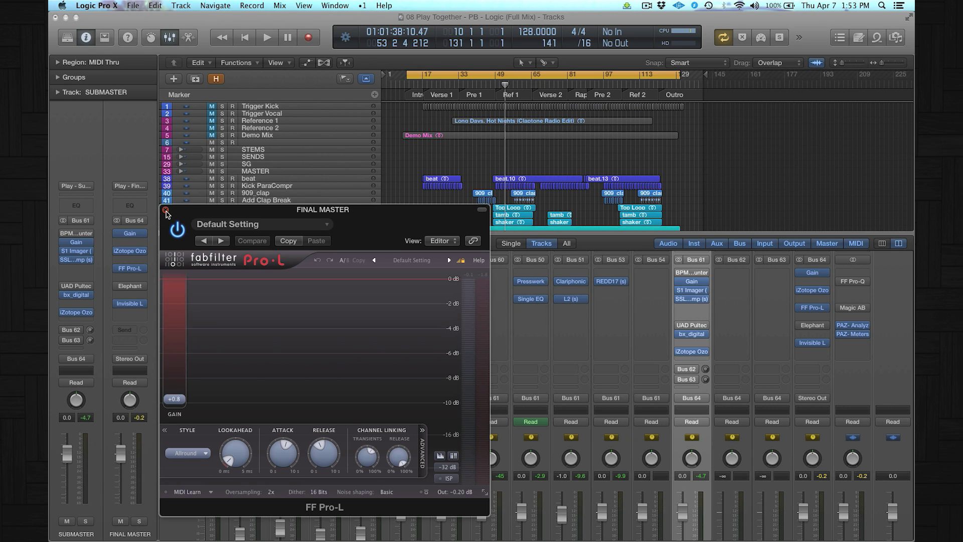
pyautogui.click(166, 210)
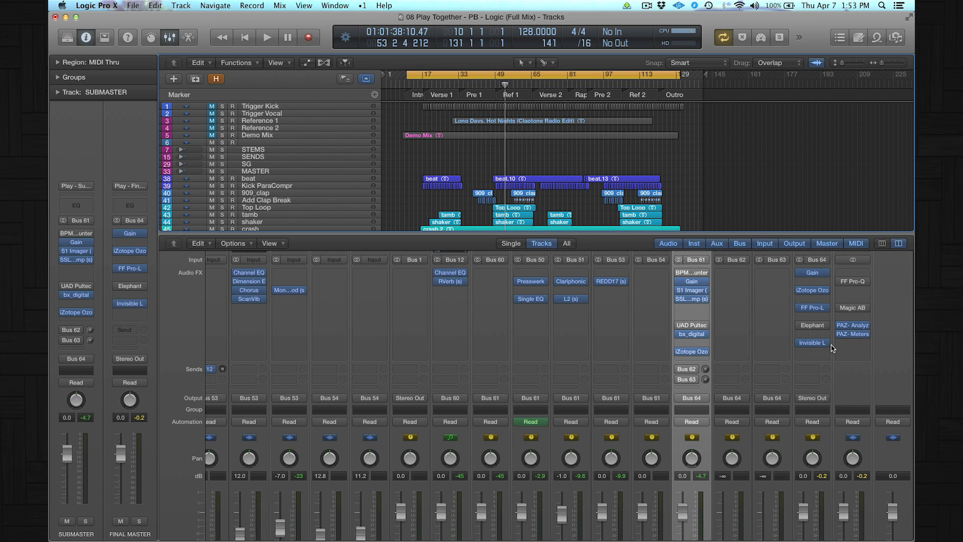
# Step: Start a 16-bit WAV bounce of the whole song with Normalize left Off
pyautogui.press('super+b')
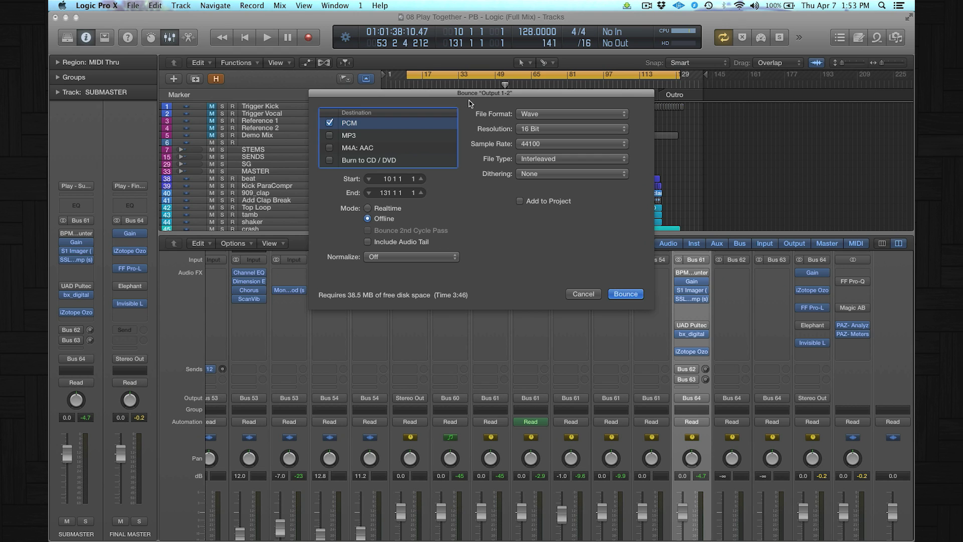
pyautogui.moveTo(471, 99); pyautogui.dragTo(498, 202)
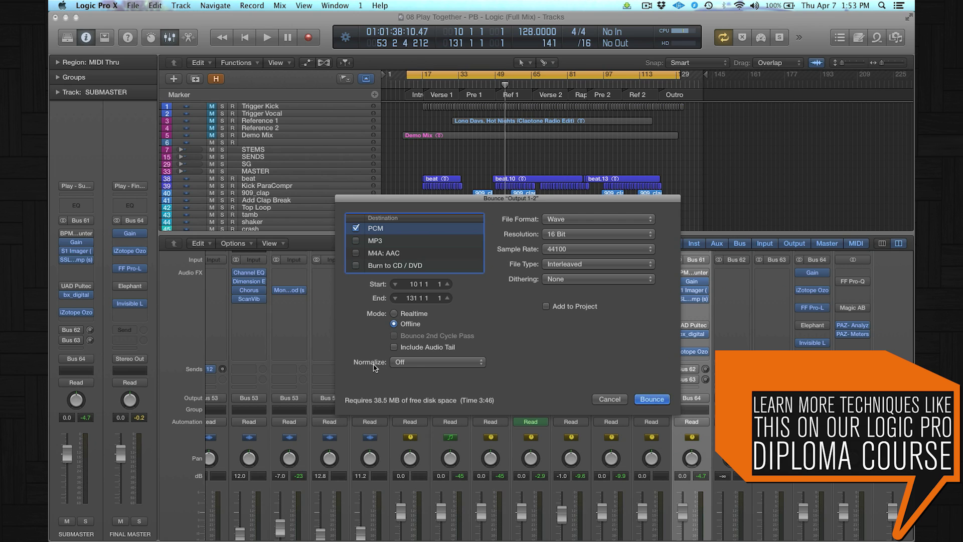
pyautogui.click(414, 363)
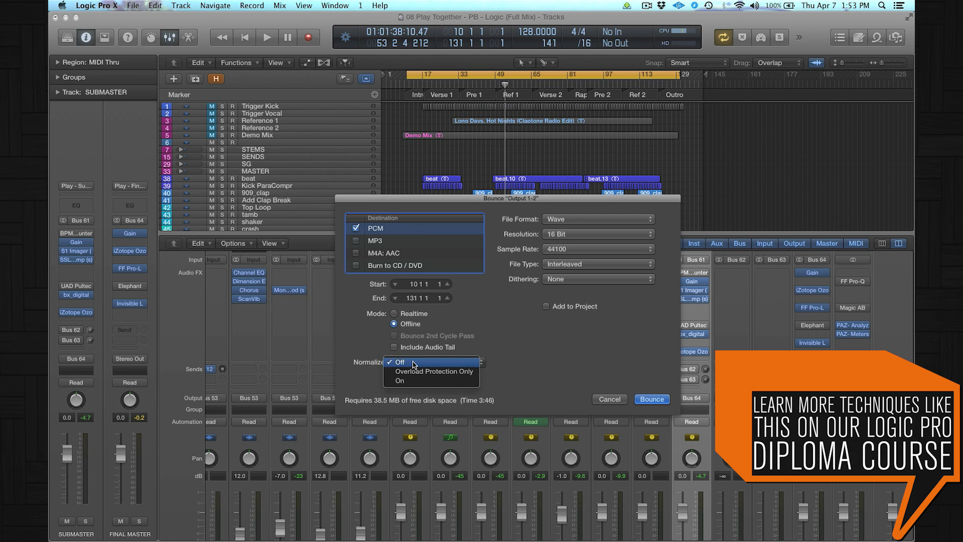
pyautogui.click(415, 363)
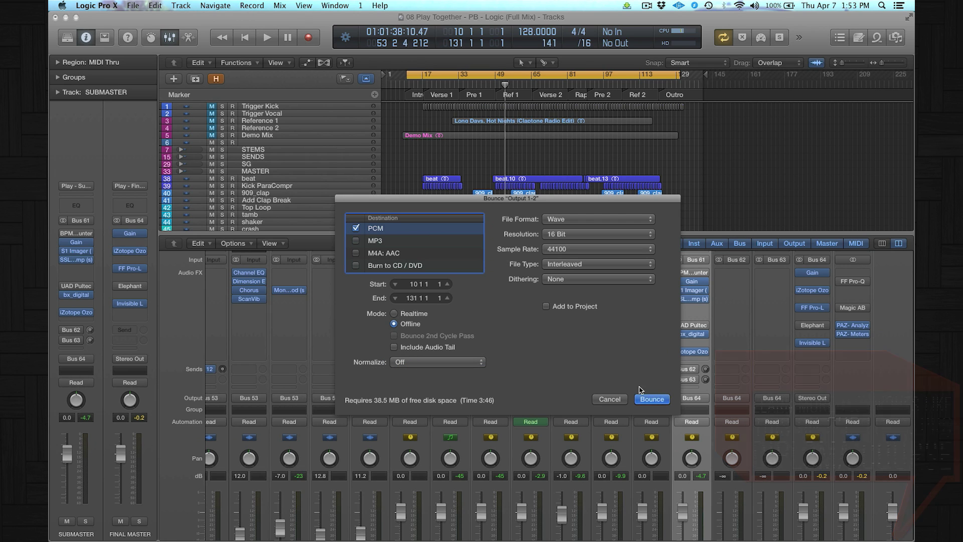
pyautogui.click(652, 399)
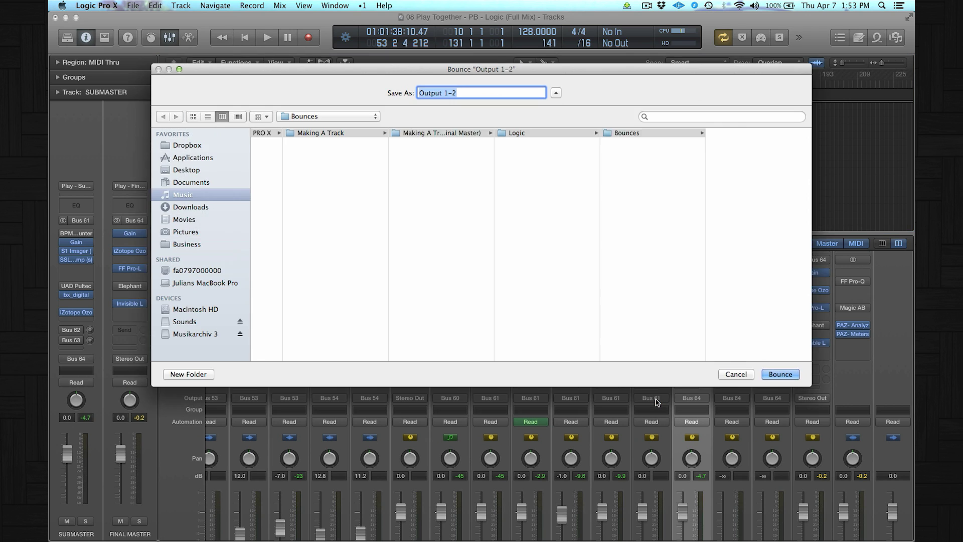
# Step: Save the bounce as 'Output 1-2' in the Bounces folder, then reopen the Bounce dialog
pyautogui.press('Return')
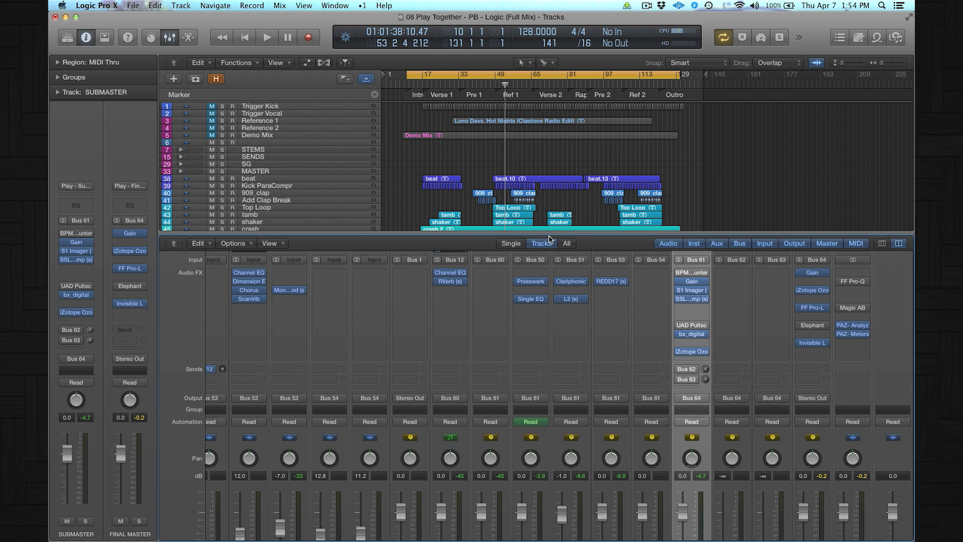
pyautogui.press('super+b')
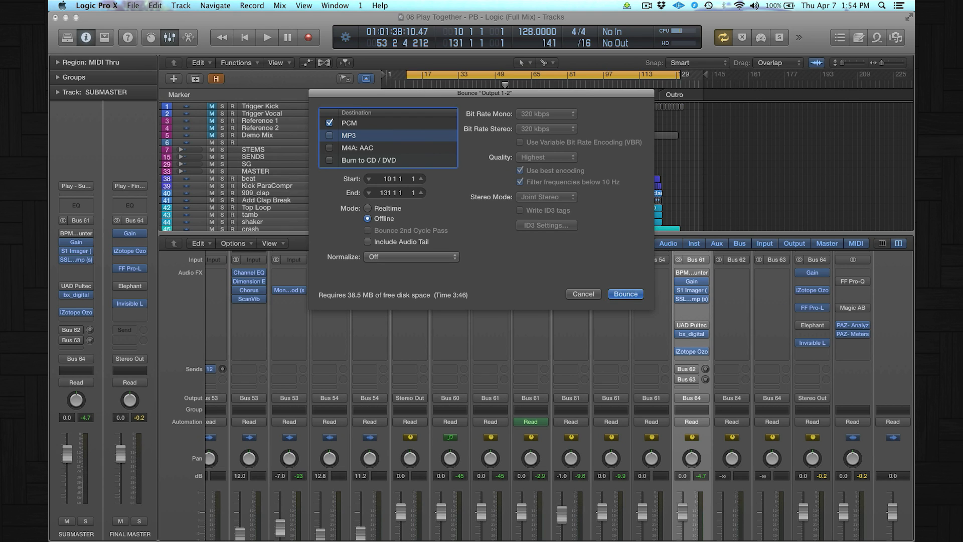
# Step: Switch to XLD with Logic's Output 1-2 bounce settings still open behind it
pyautogui.press('super+Tab')
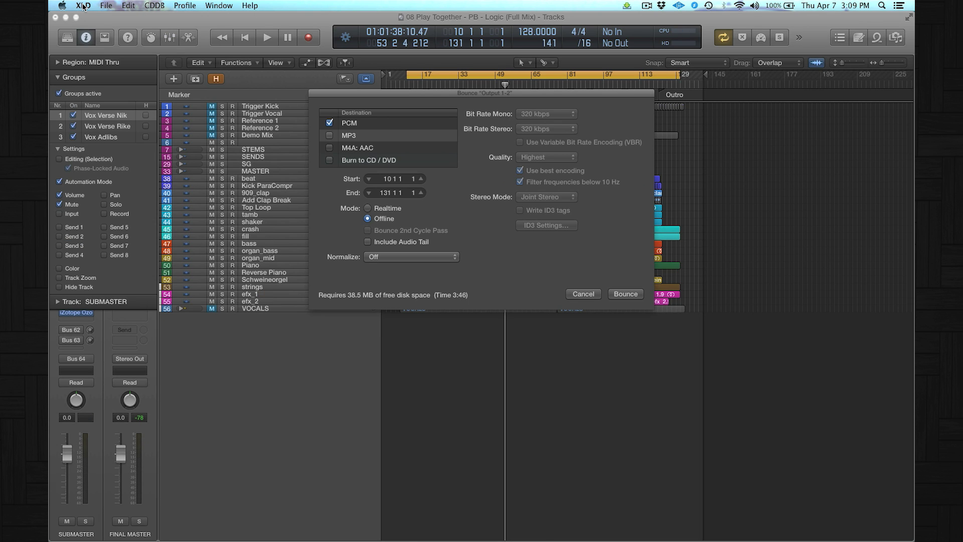
# Step: Set XLD's preferred output format to LAME MP3 and close the Preferences window
pyautogui.click(83, 6)
pyautogui.click(105, 52)
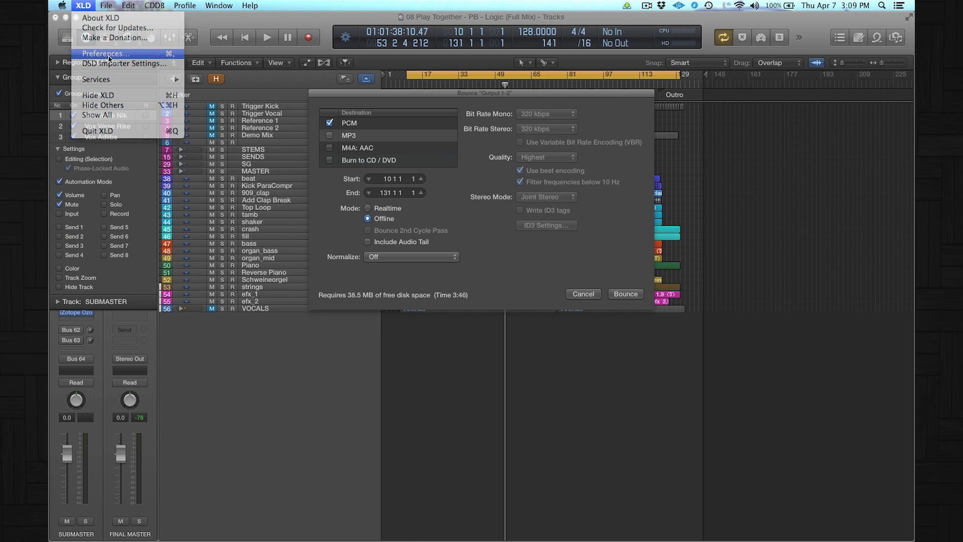
pyautogui.click(429, 103)
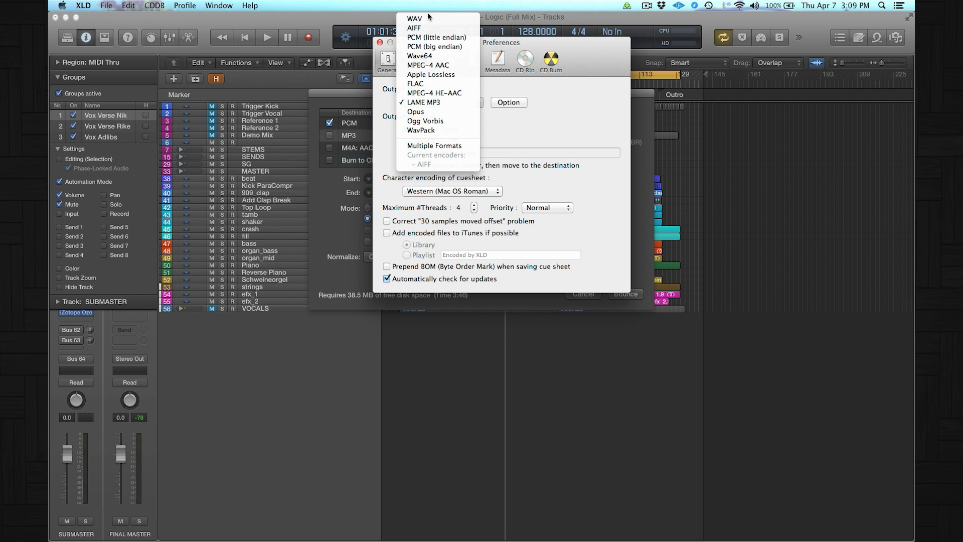
pyautogui.click(430, 103)
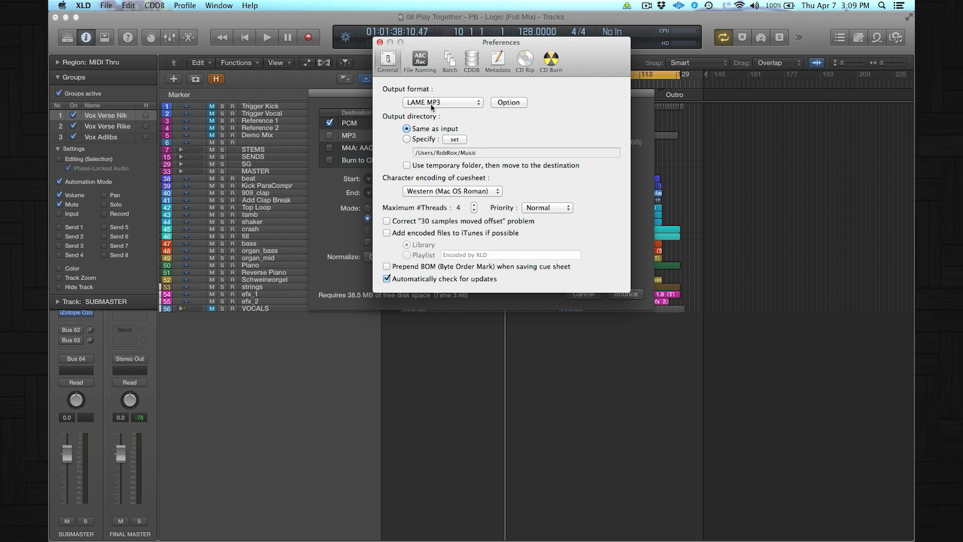
pyautogui.click(380, 43)
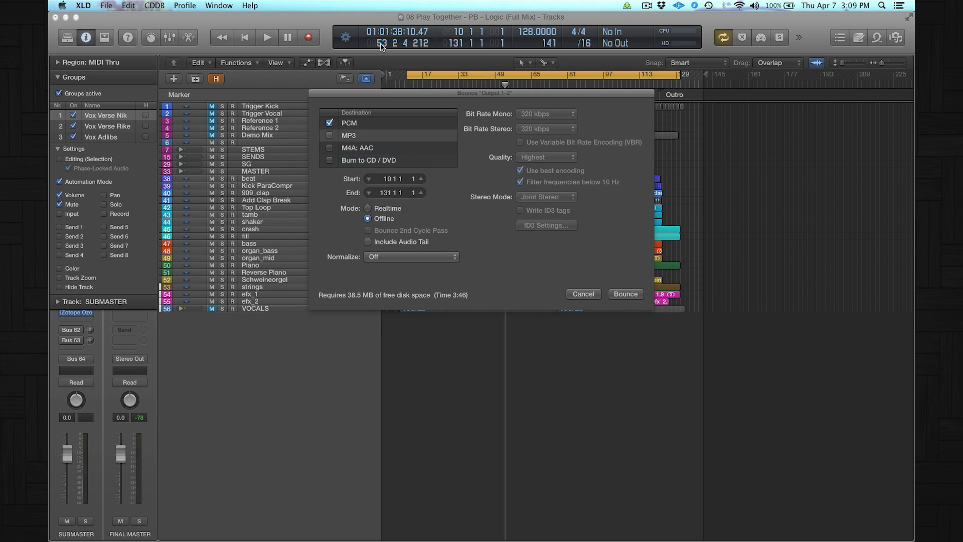